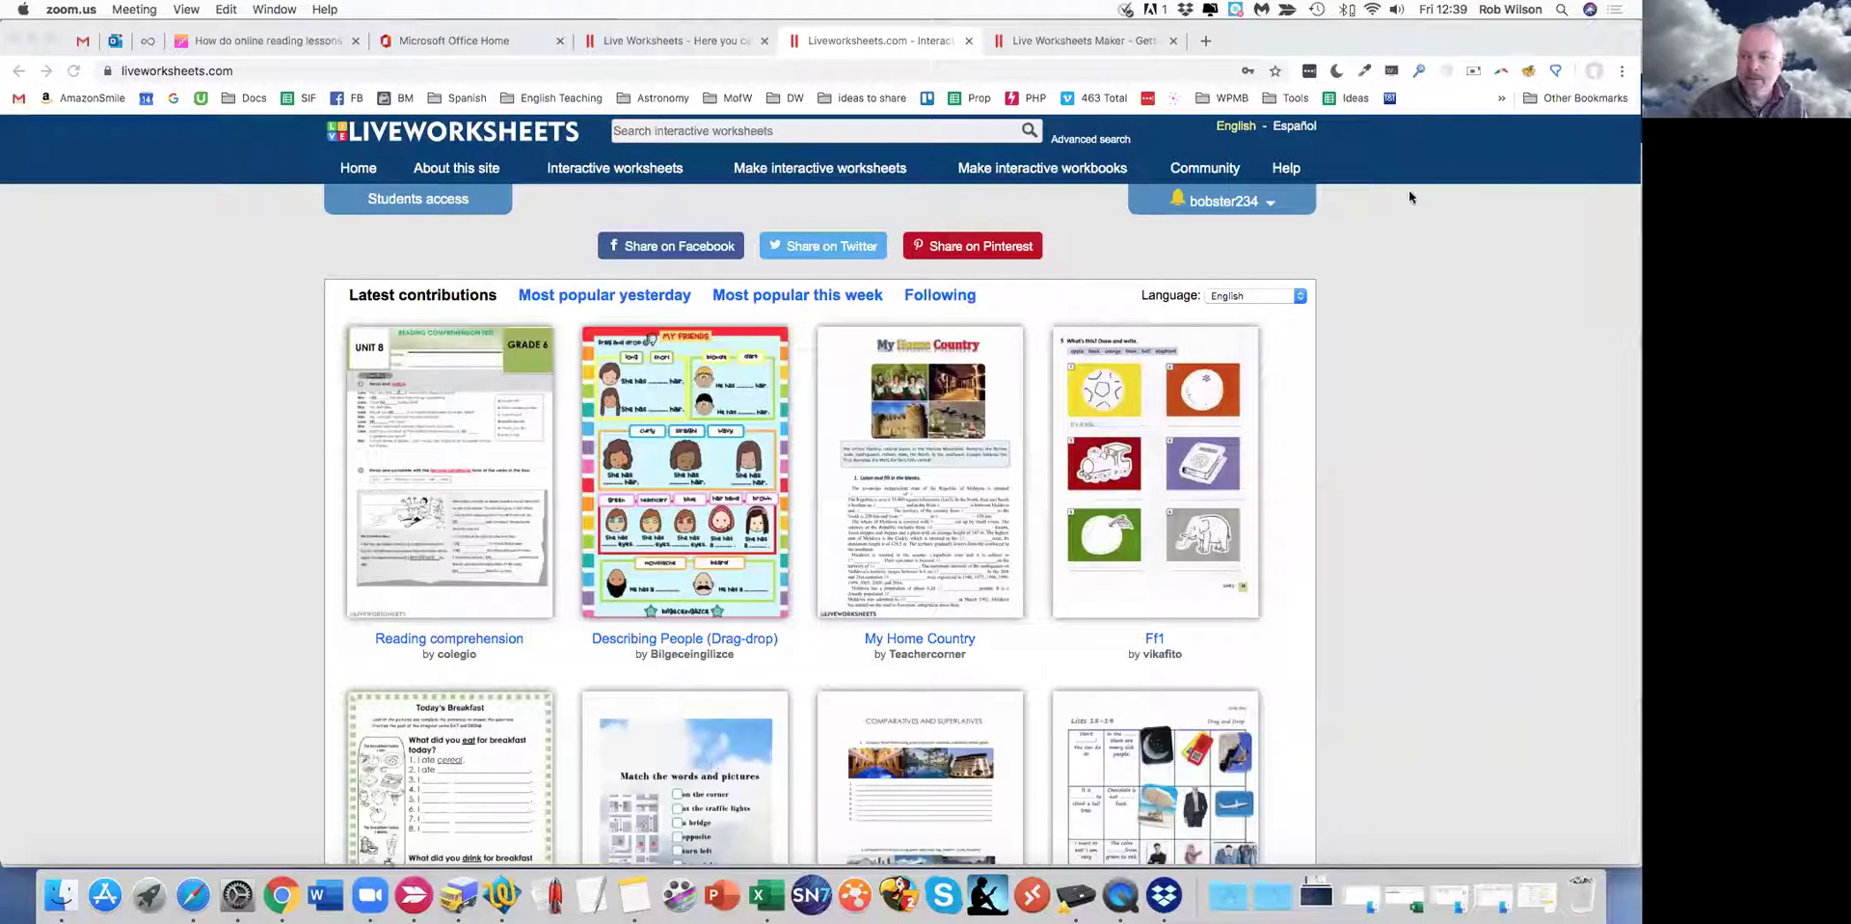
# - Open the account's My worksheets list and order it Newest first
pyautogui.click(1417, 261)
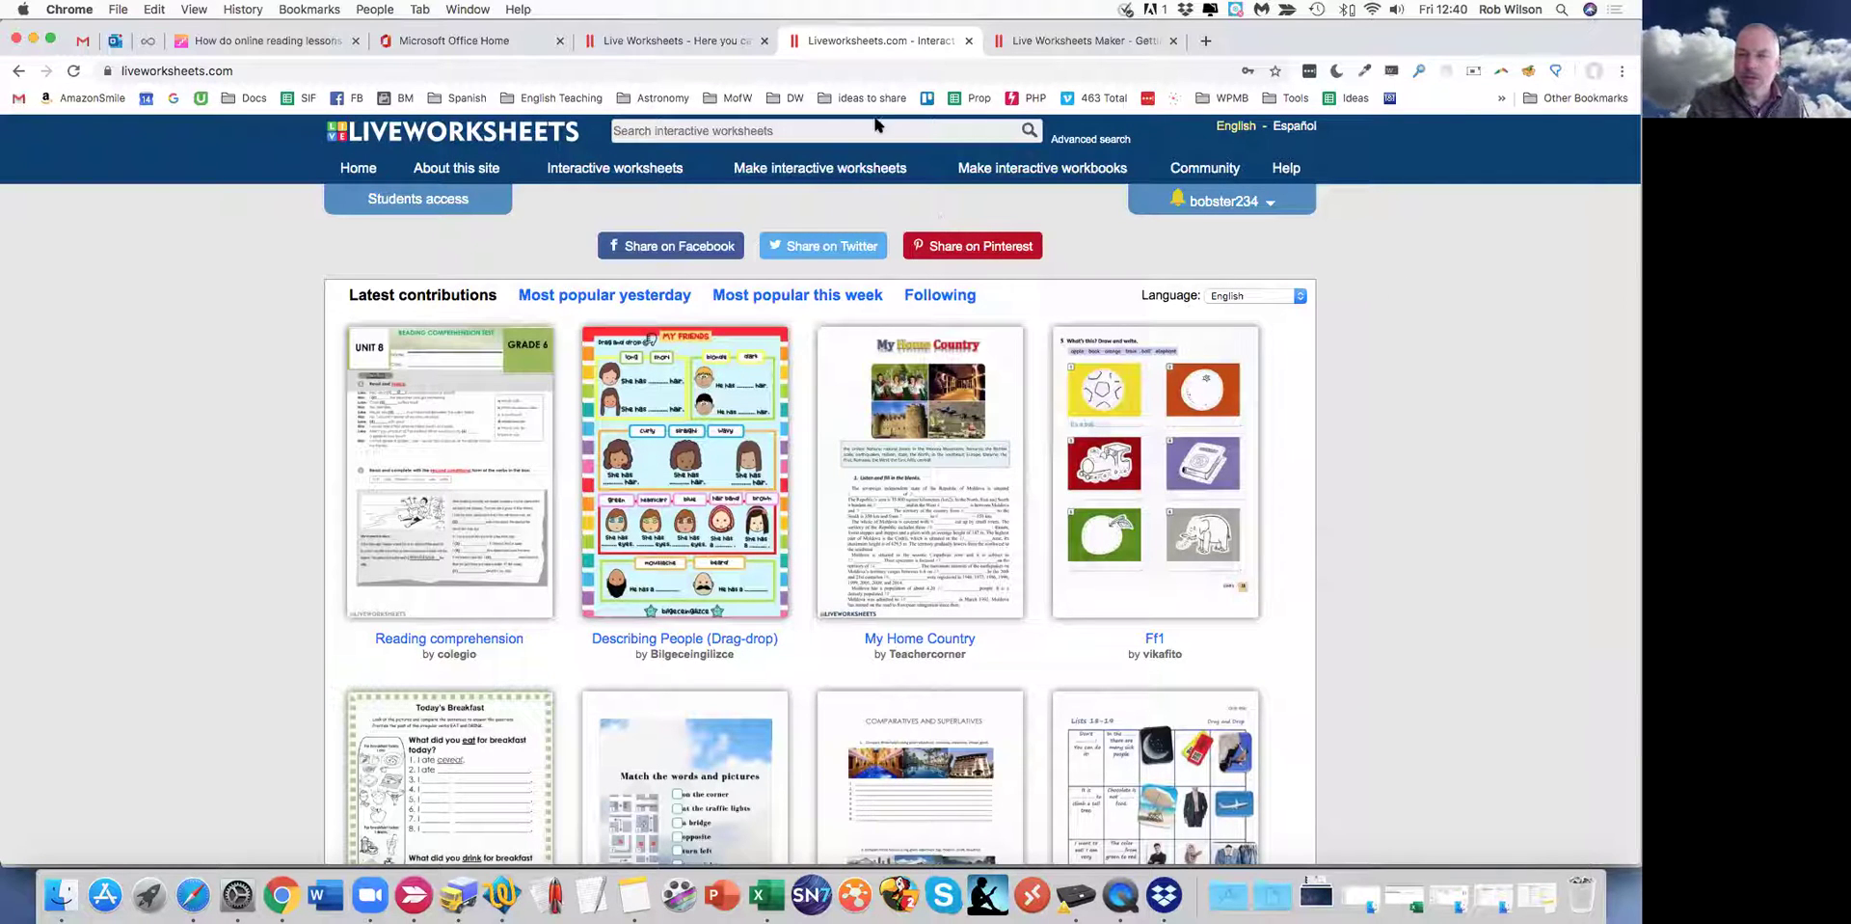
pyautogui.click(1273, 209)
pyautogui.click(1259, 235)
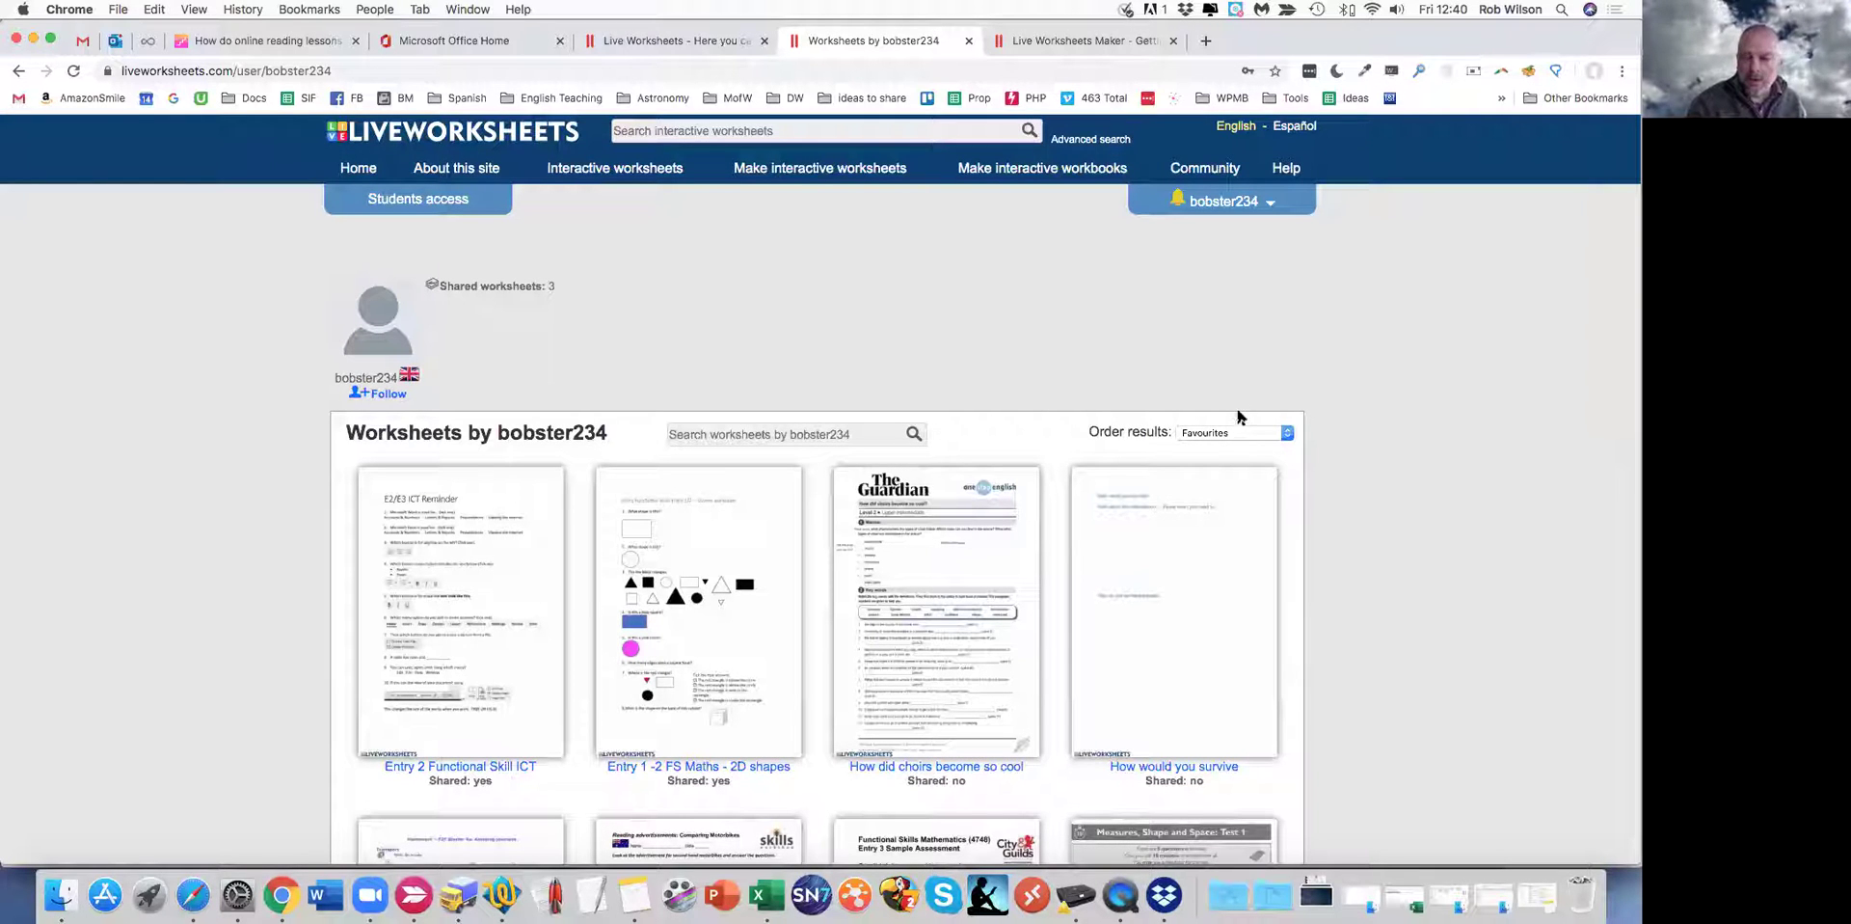
pyautogui.click(1233, 433)
pyautogui.click(1217, 452)
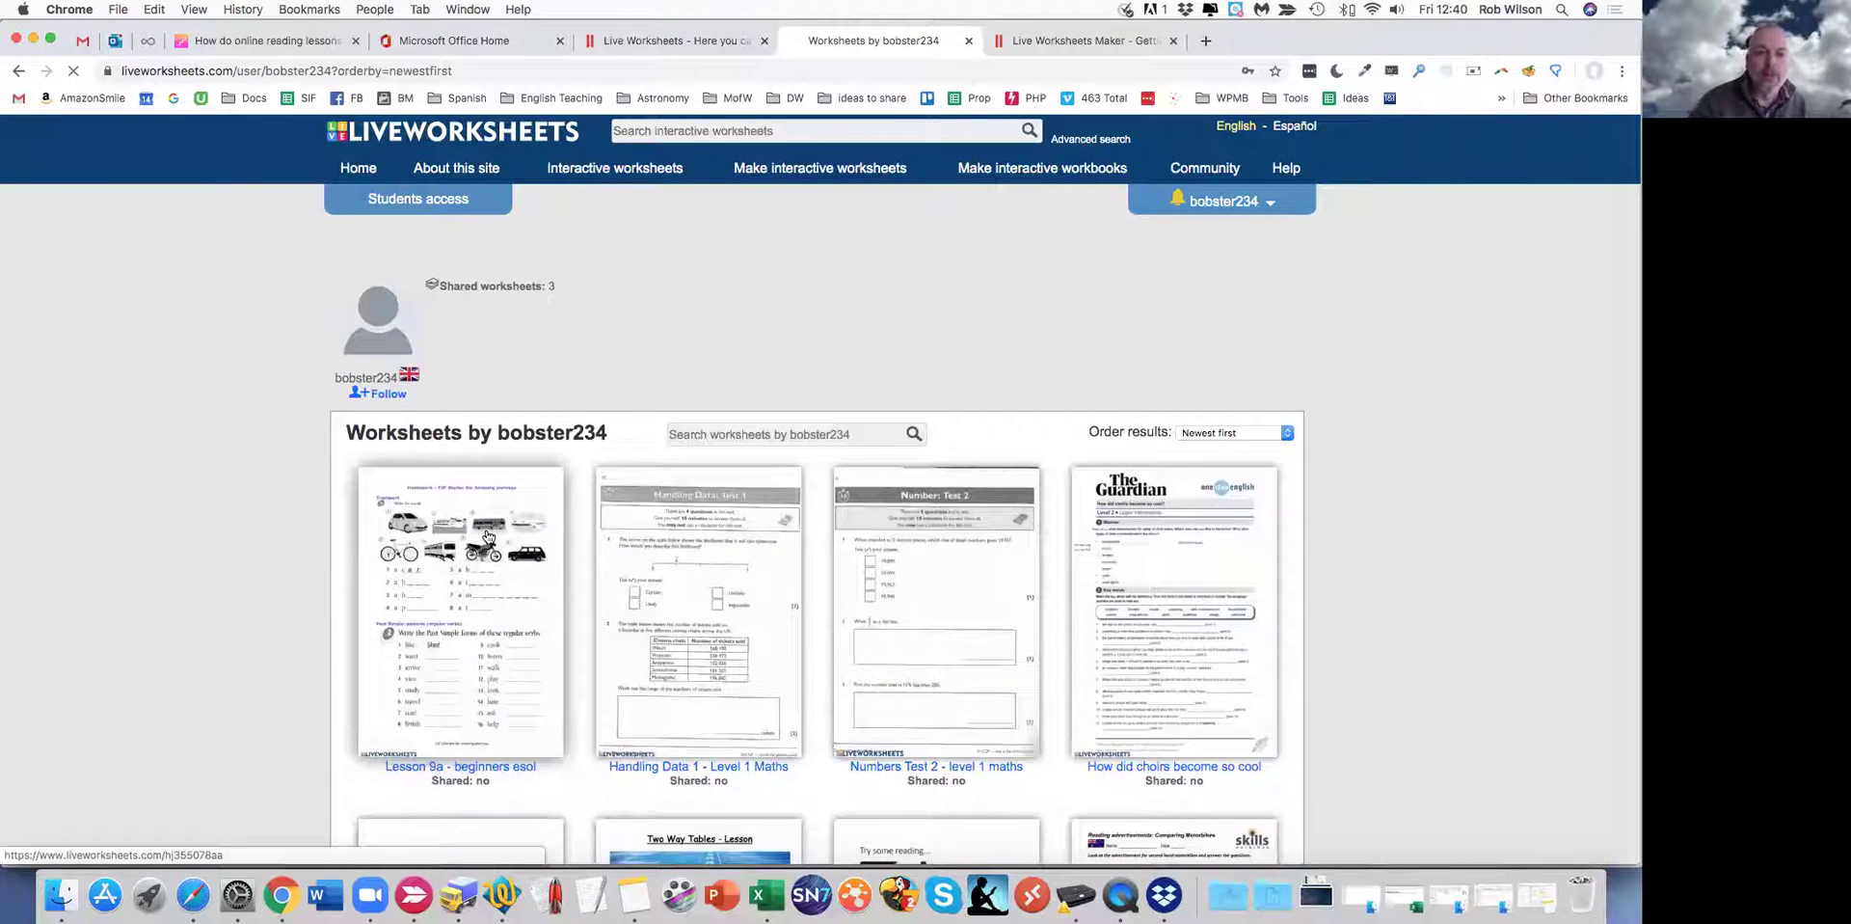
# - Open the Lesson 9a - beginners esol worksheet and select its Link to this worksheet URL
pyautogui.click(488, 537)
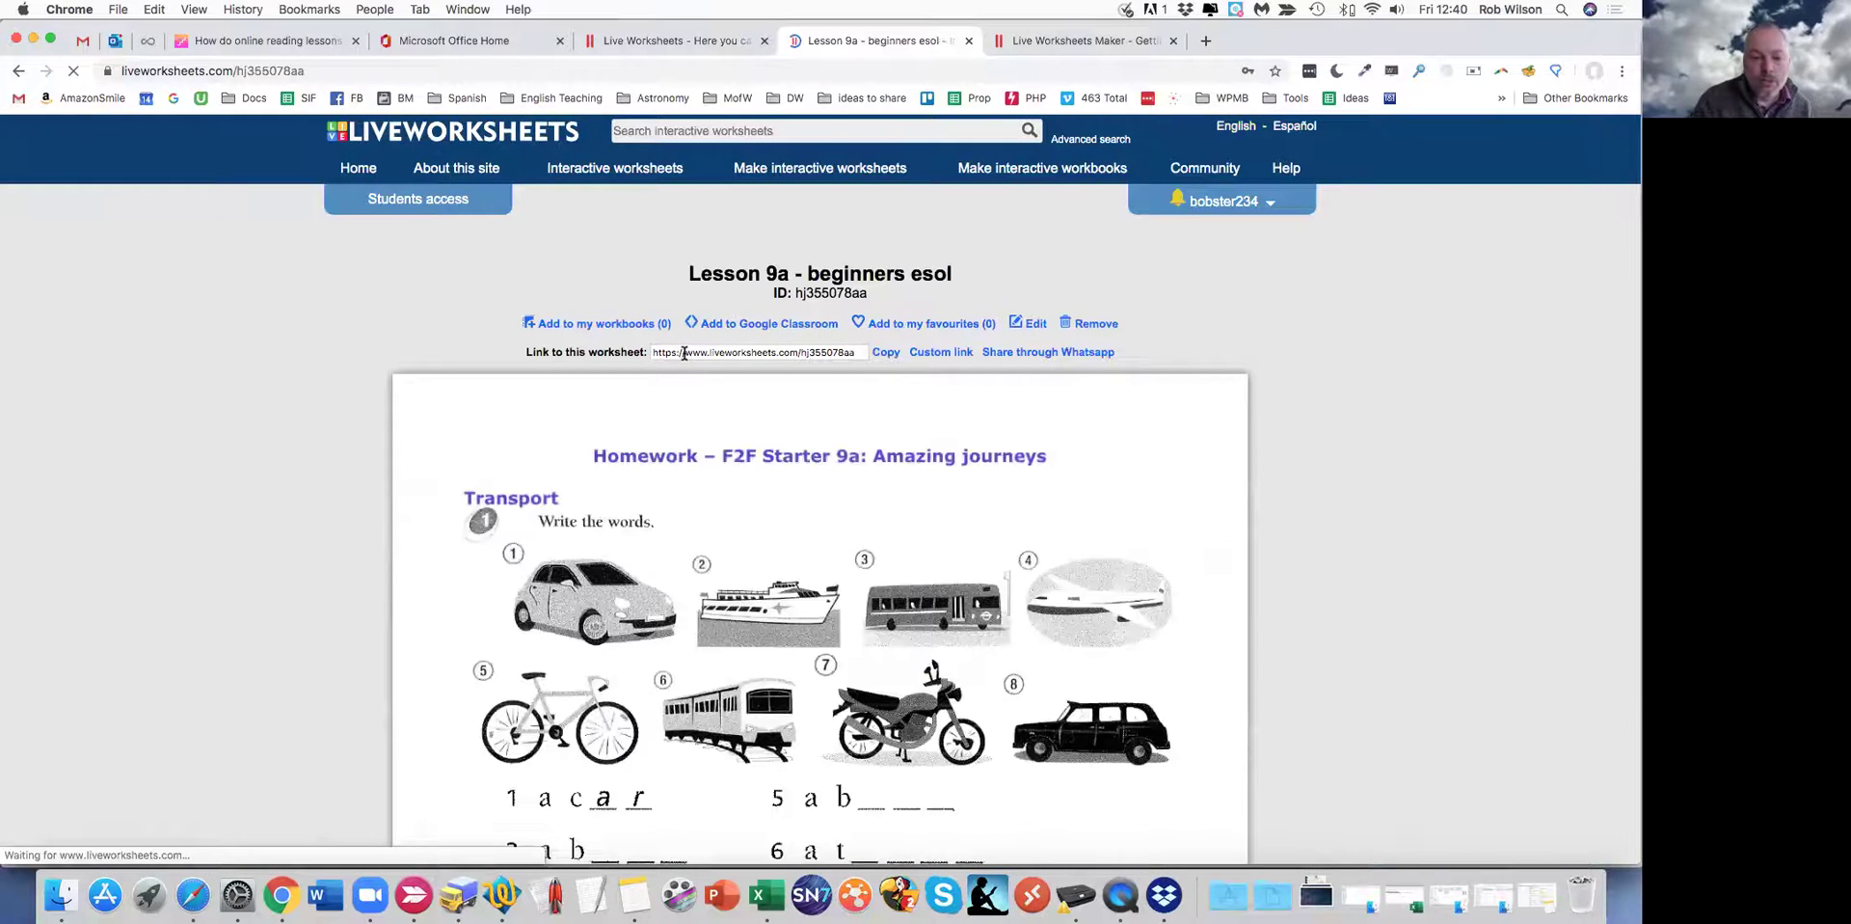
pyautogui.click(852, 358)
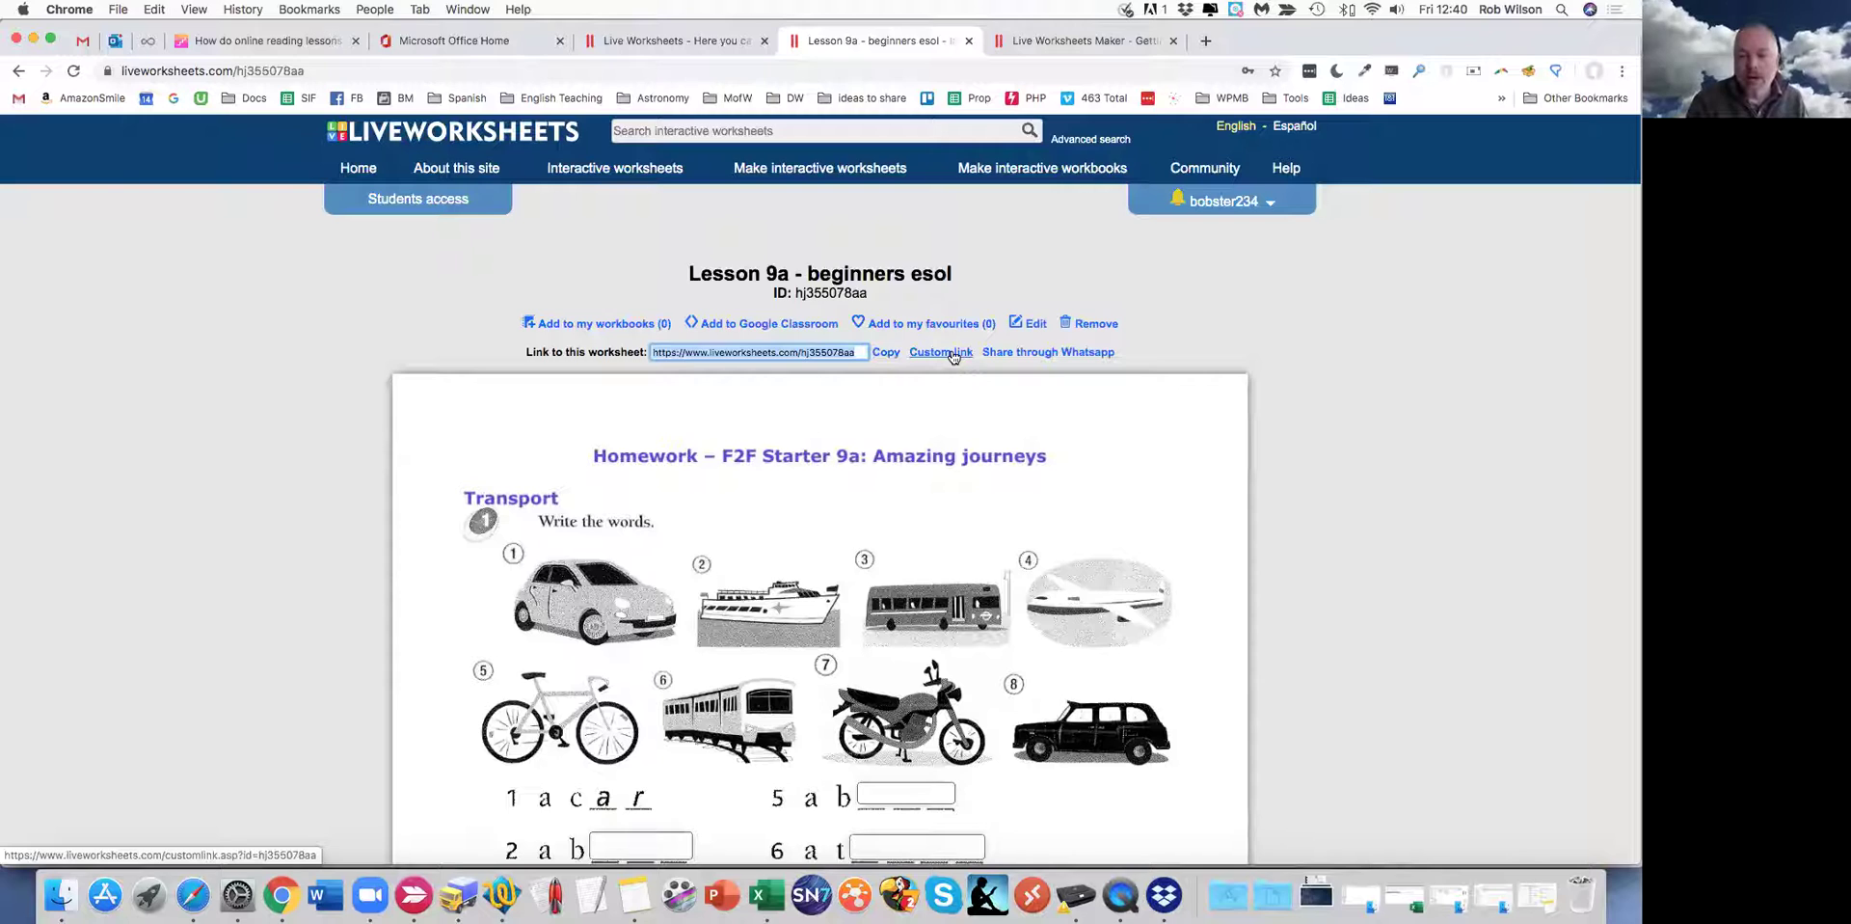
# - In the custom link settings, tick Ignore punctuation marks and Ignore accents
pyautogui.click(952, 354)
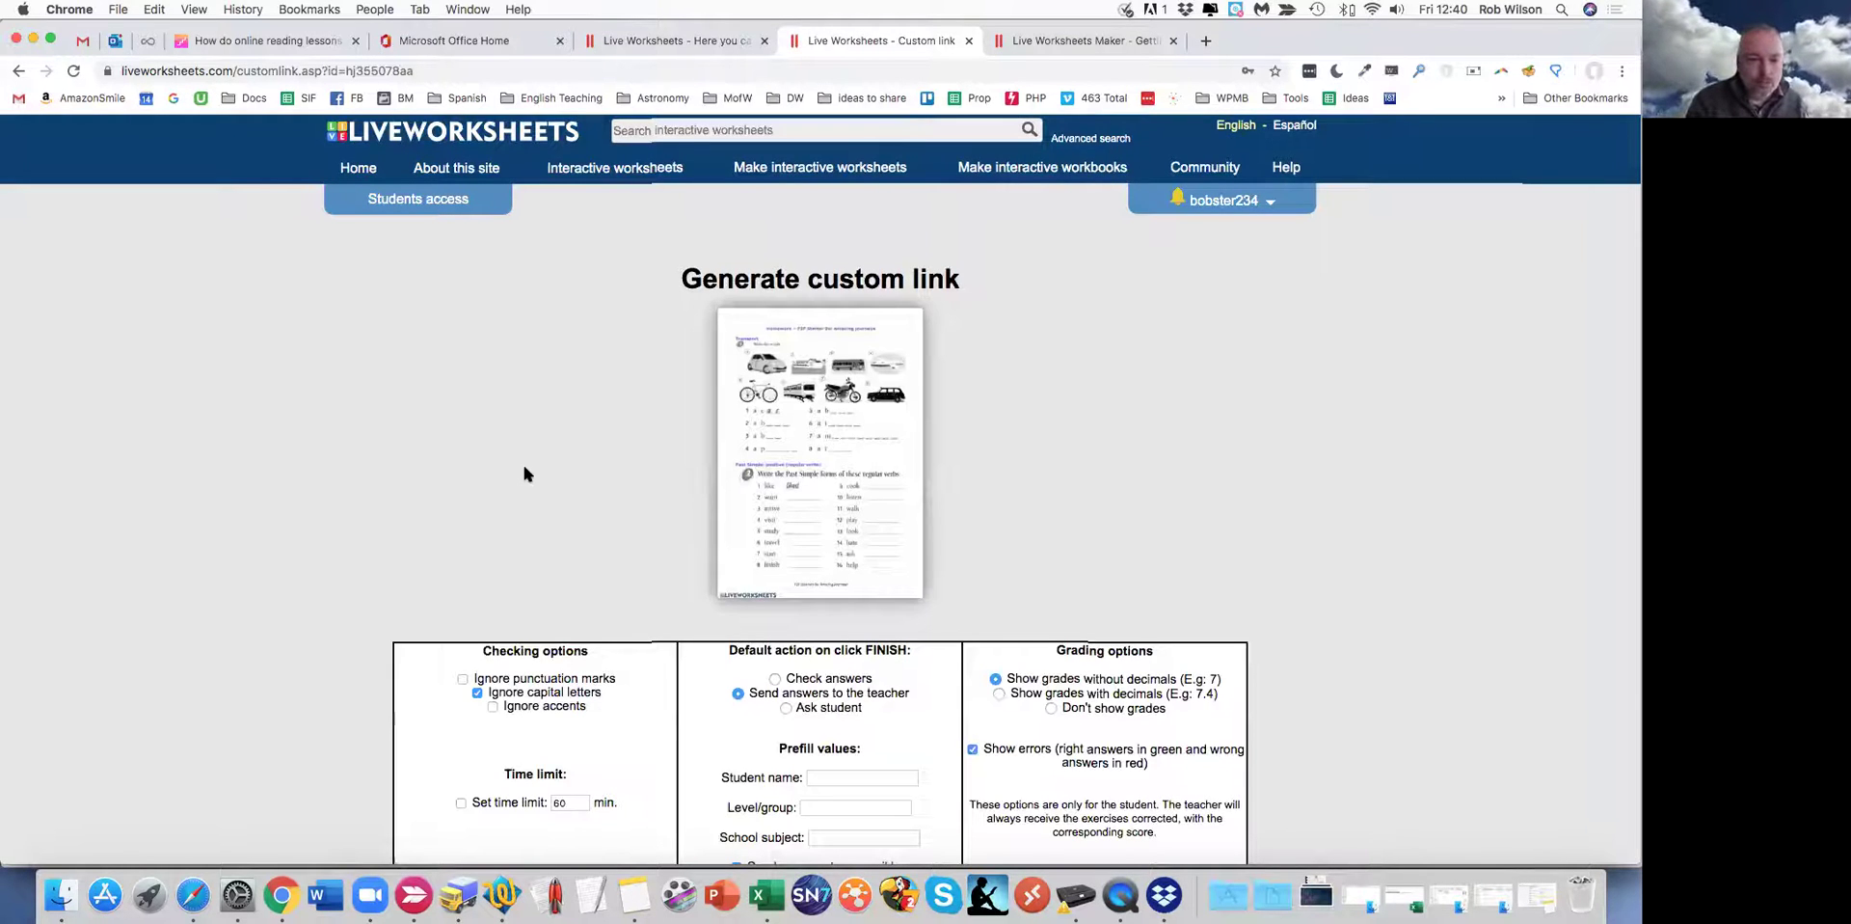
pyautogui.scroll(-5, 460, 442)
pyautogui.click(463, 434)
pyautogui.click(493, 461)
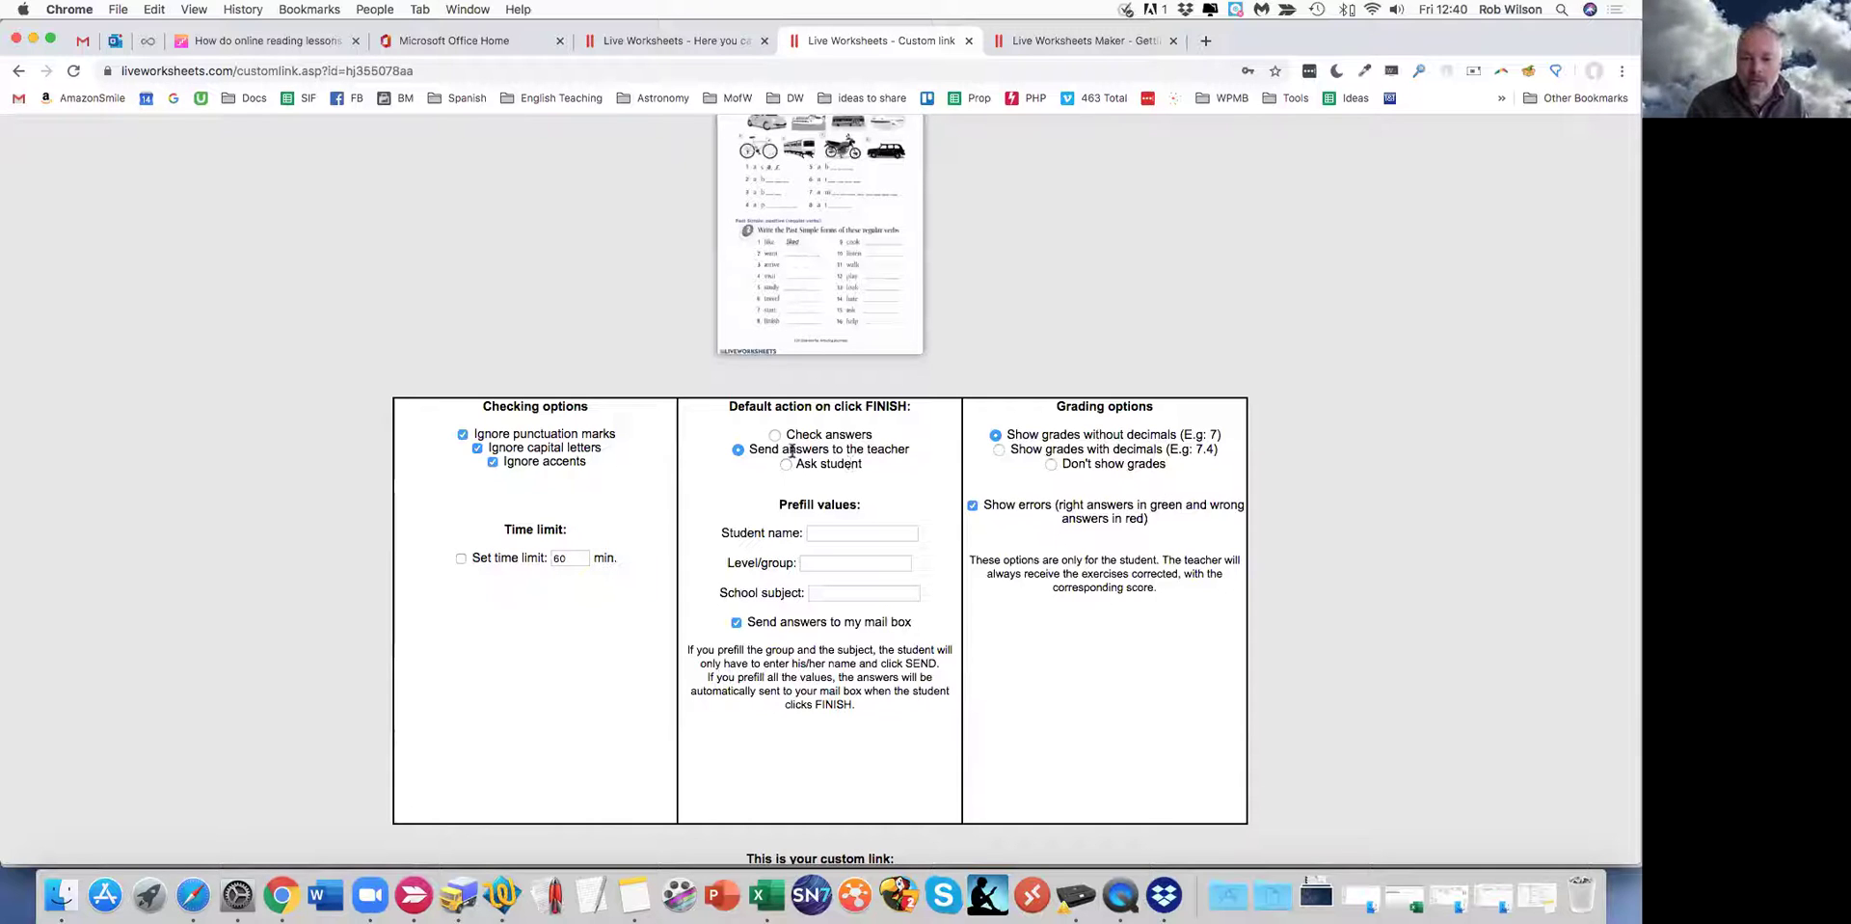
# - Prefill Level/group 'e1 beginners' and School subject 'esol', and show grades with decimals
pyautogui.click(819, 563)
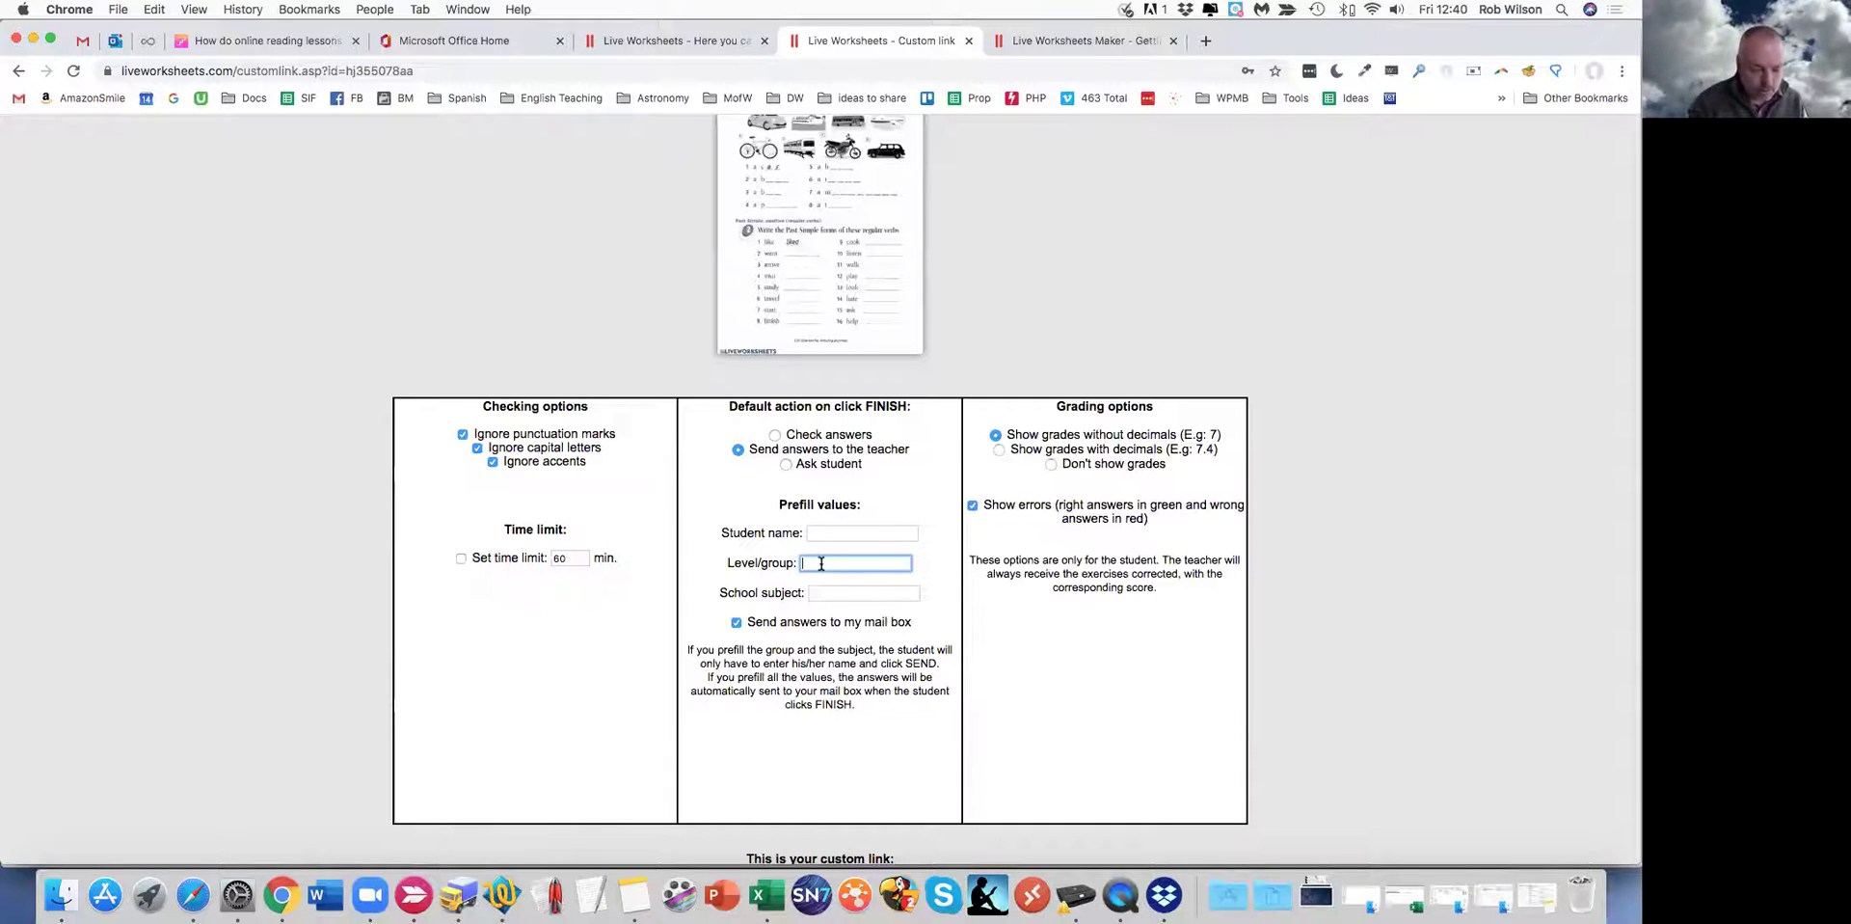
pyautogui.write('c')
pyautogui.write('1 b')
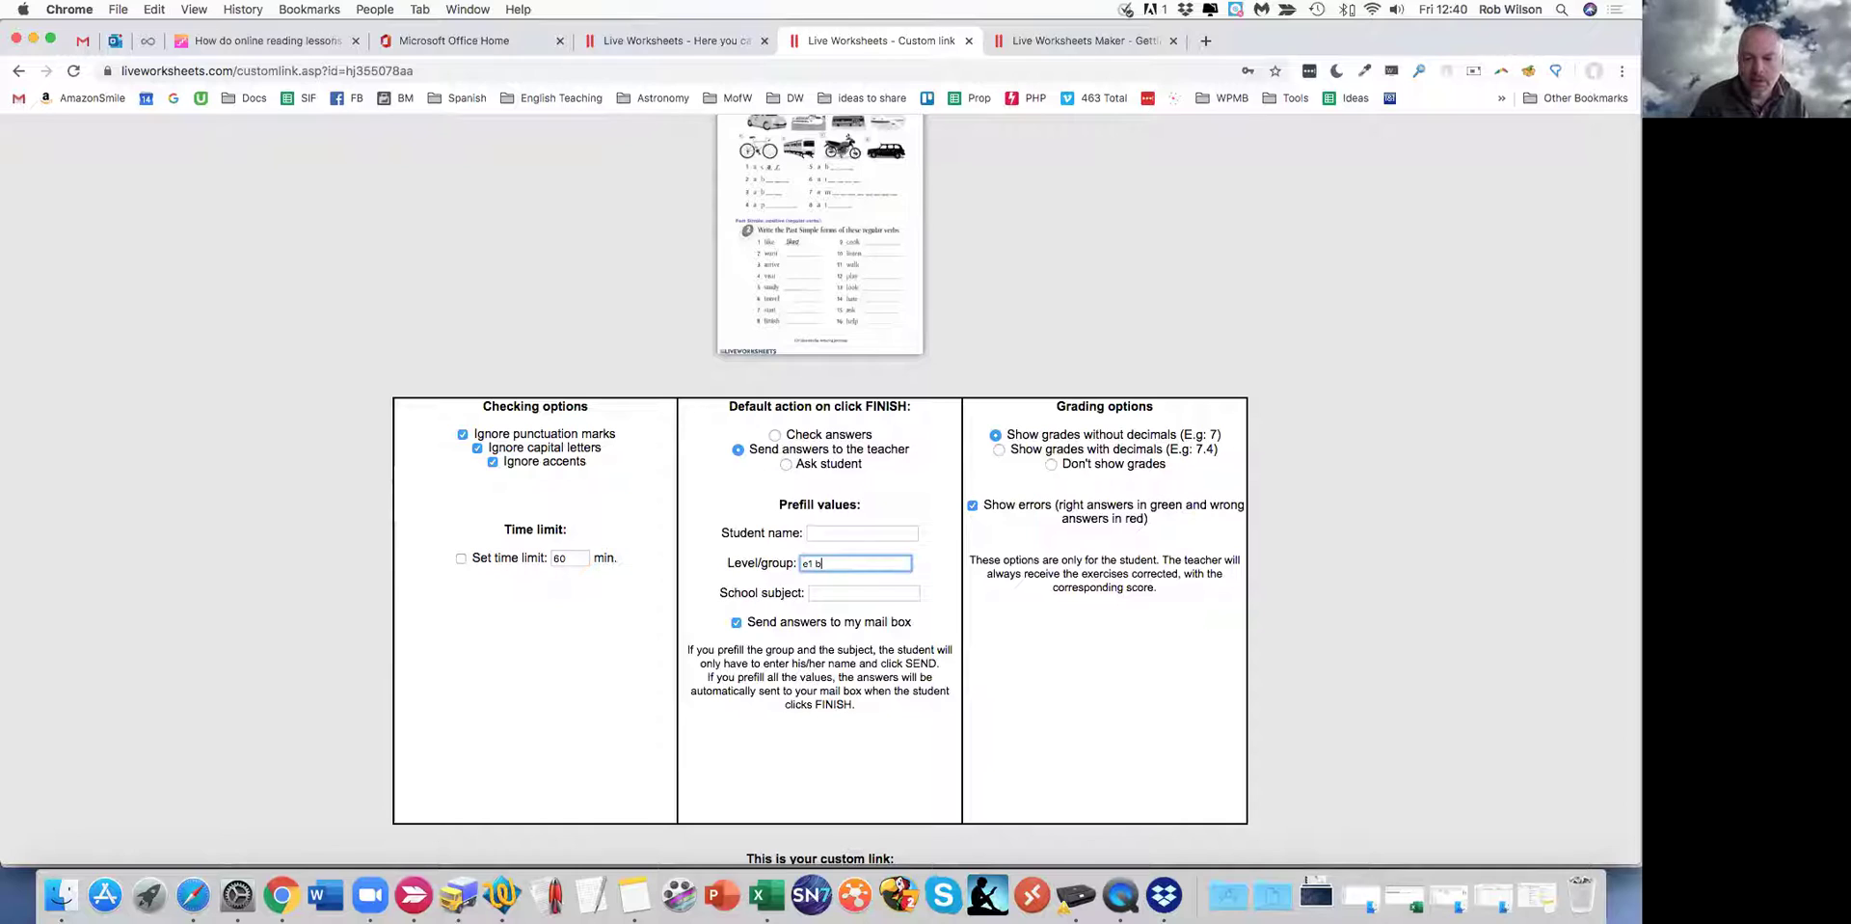
pyautogui.write('eginners')
pyautogui.press('Tab')
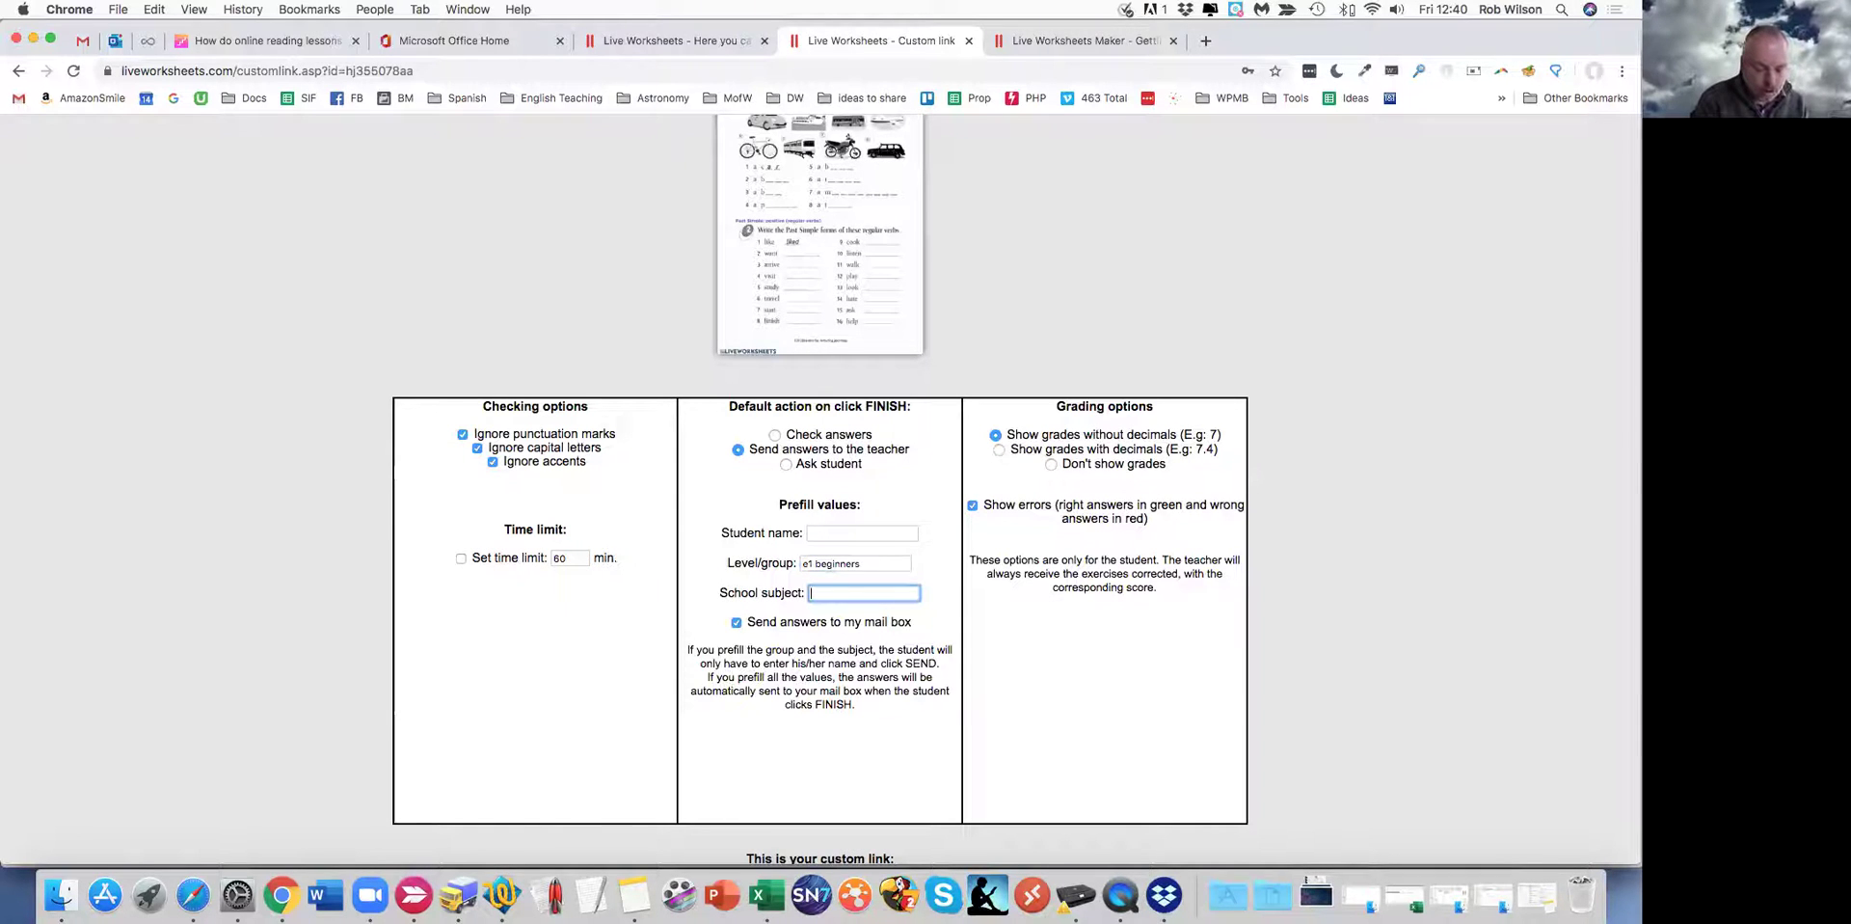
pyautogui.write('esol')
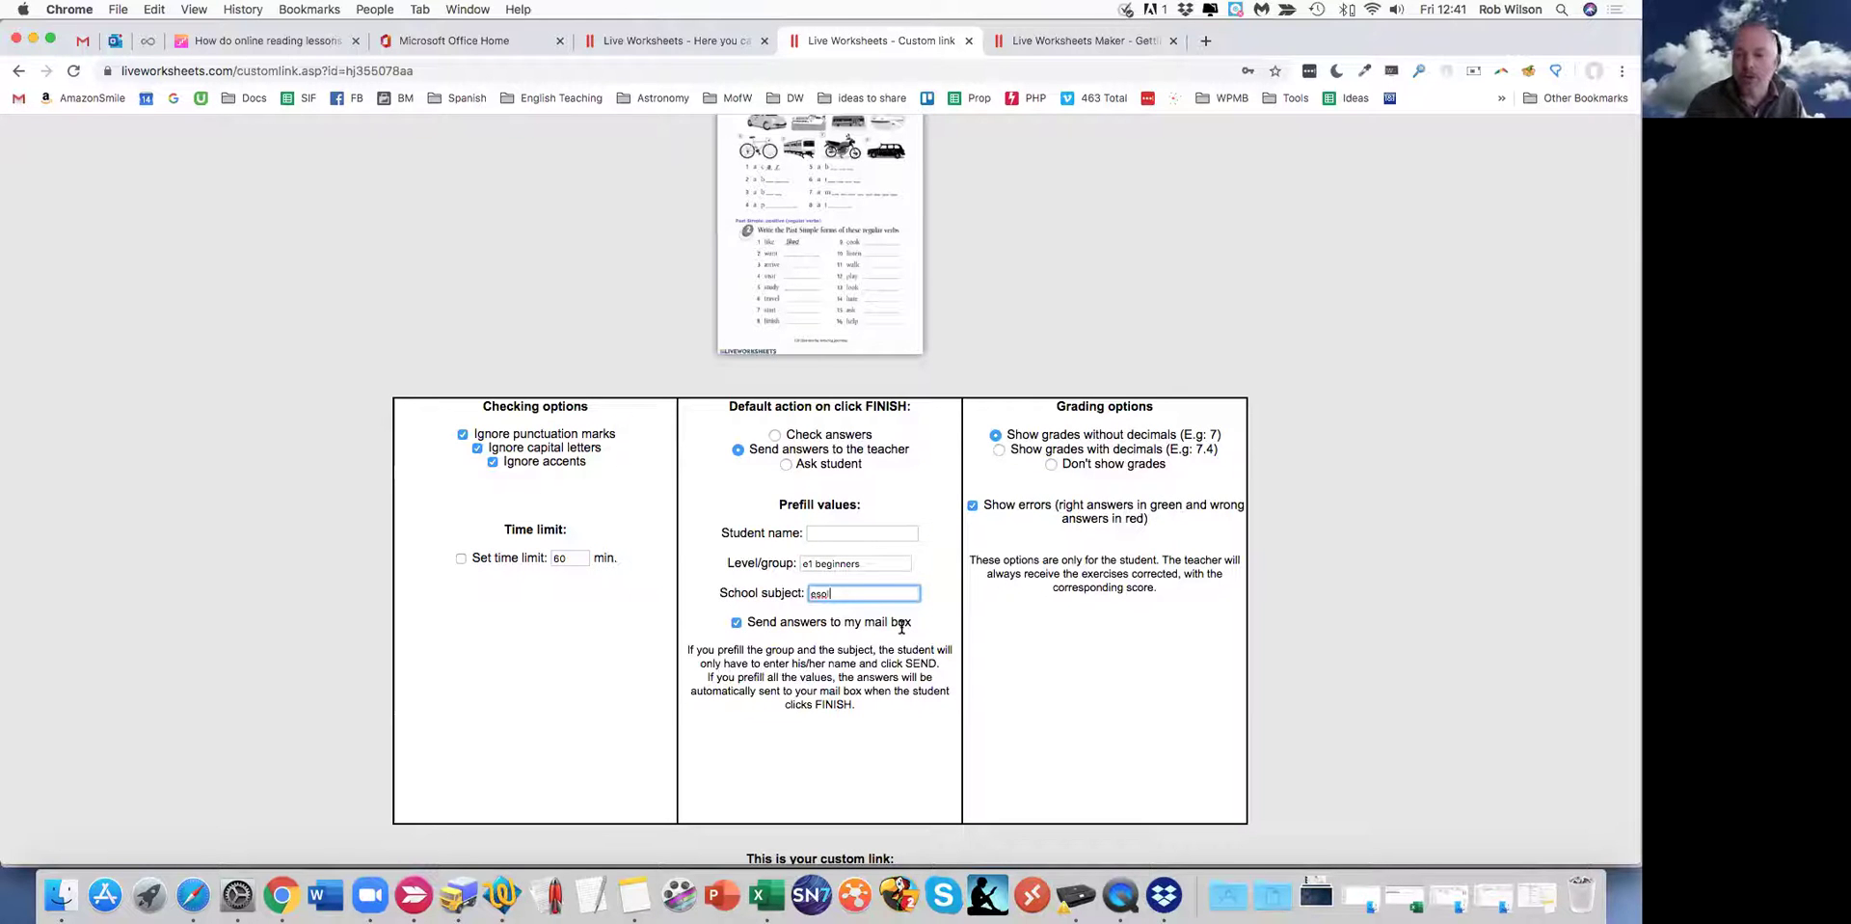
pyautogui.click(997, 449)
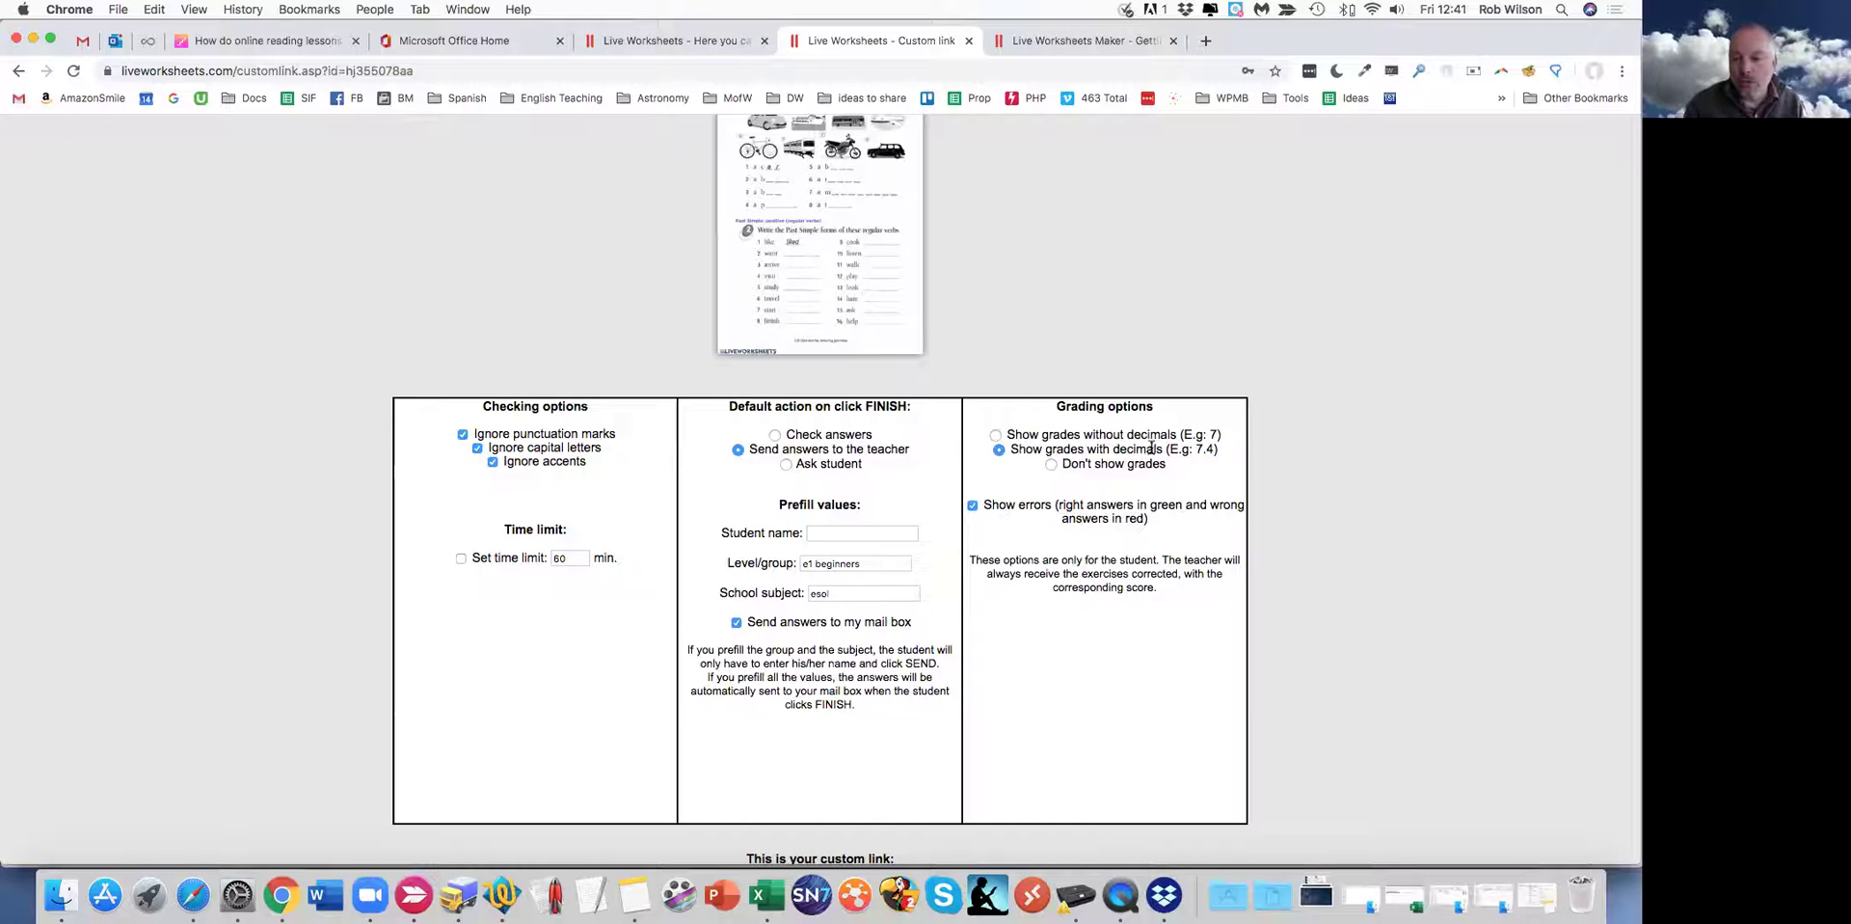
pyautogui.scroll(-1, 1065, 514)
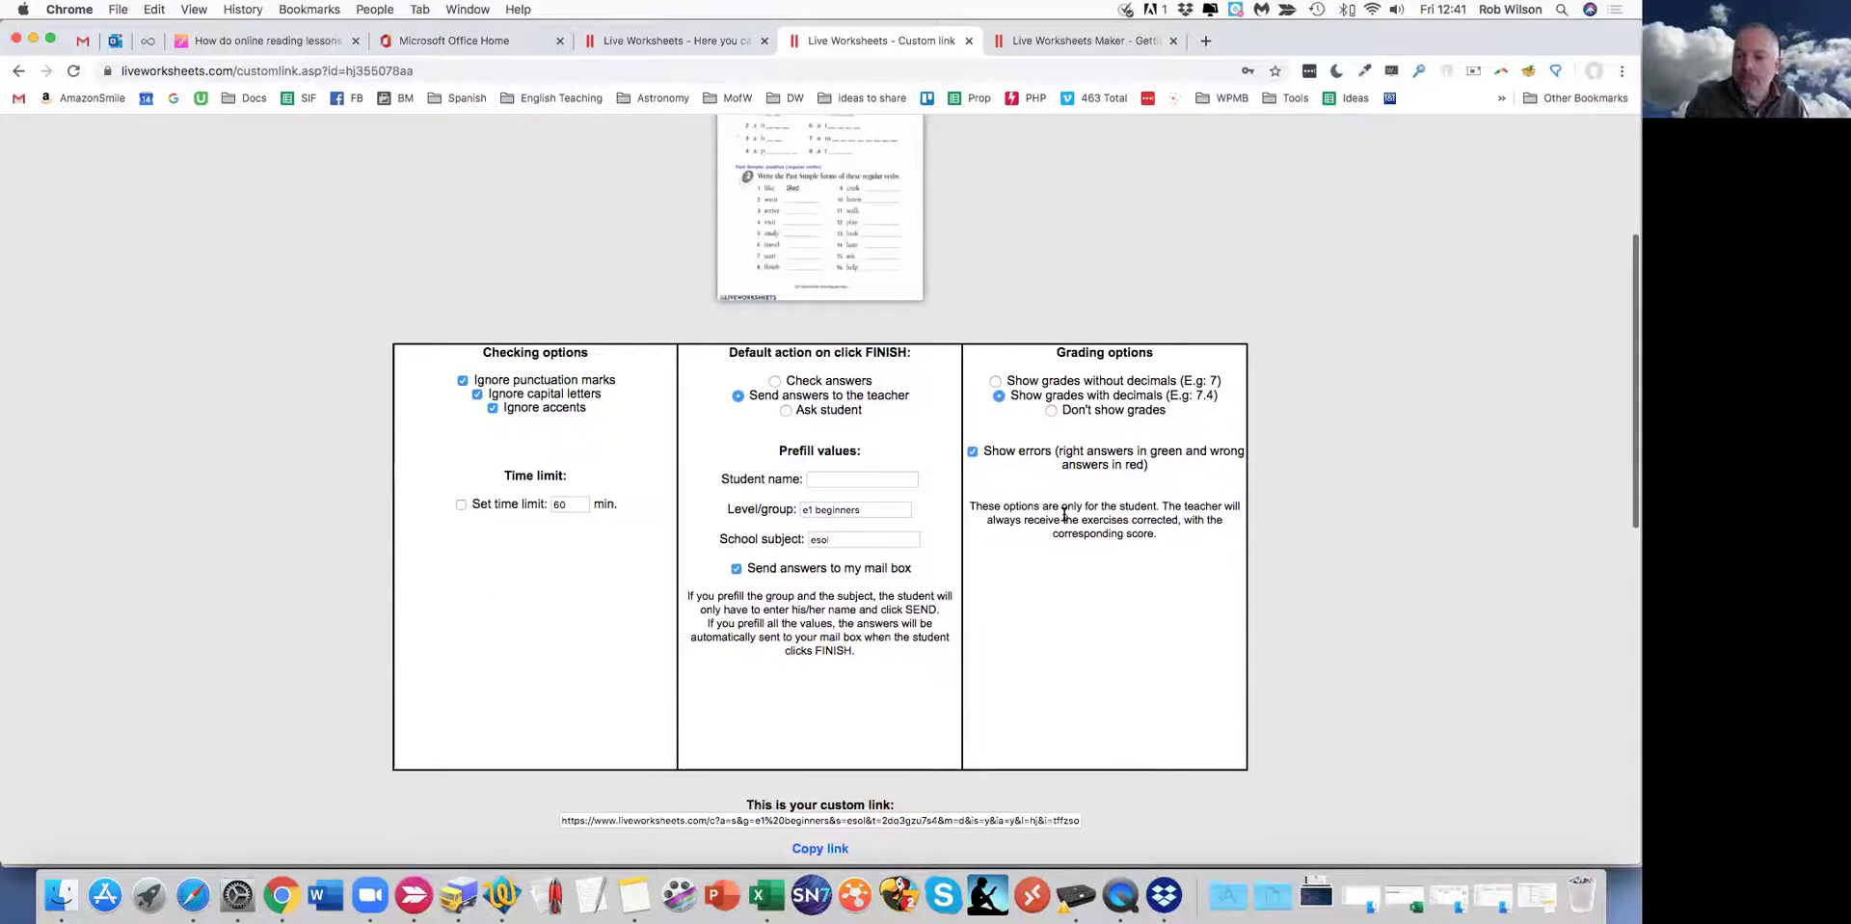
pyautogui.scroll(-2, 1064, 514)
pyautogui.scroll(-1, 1043, 627)
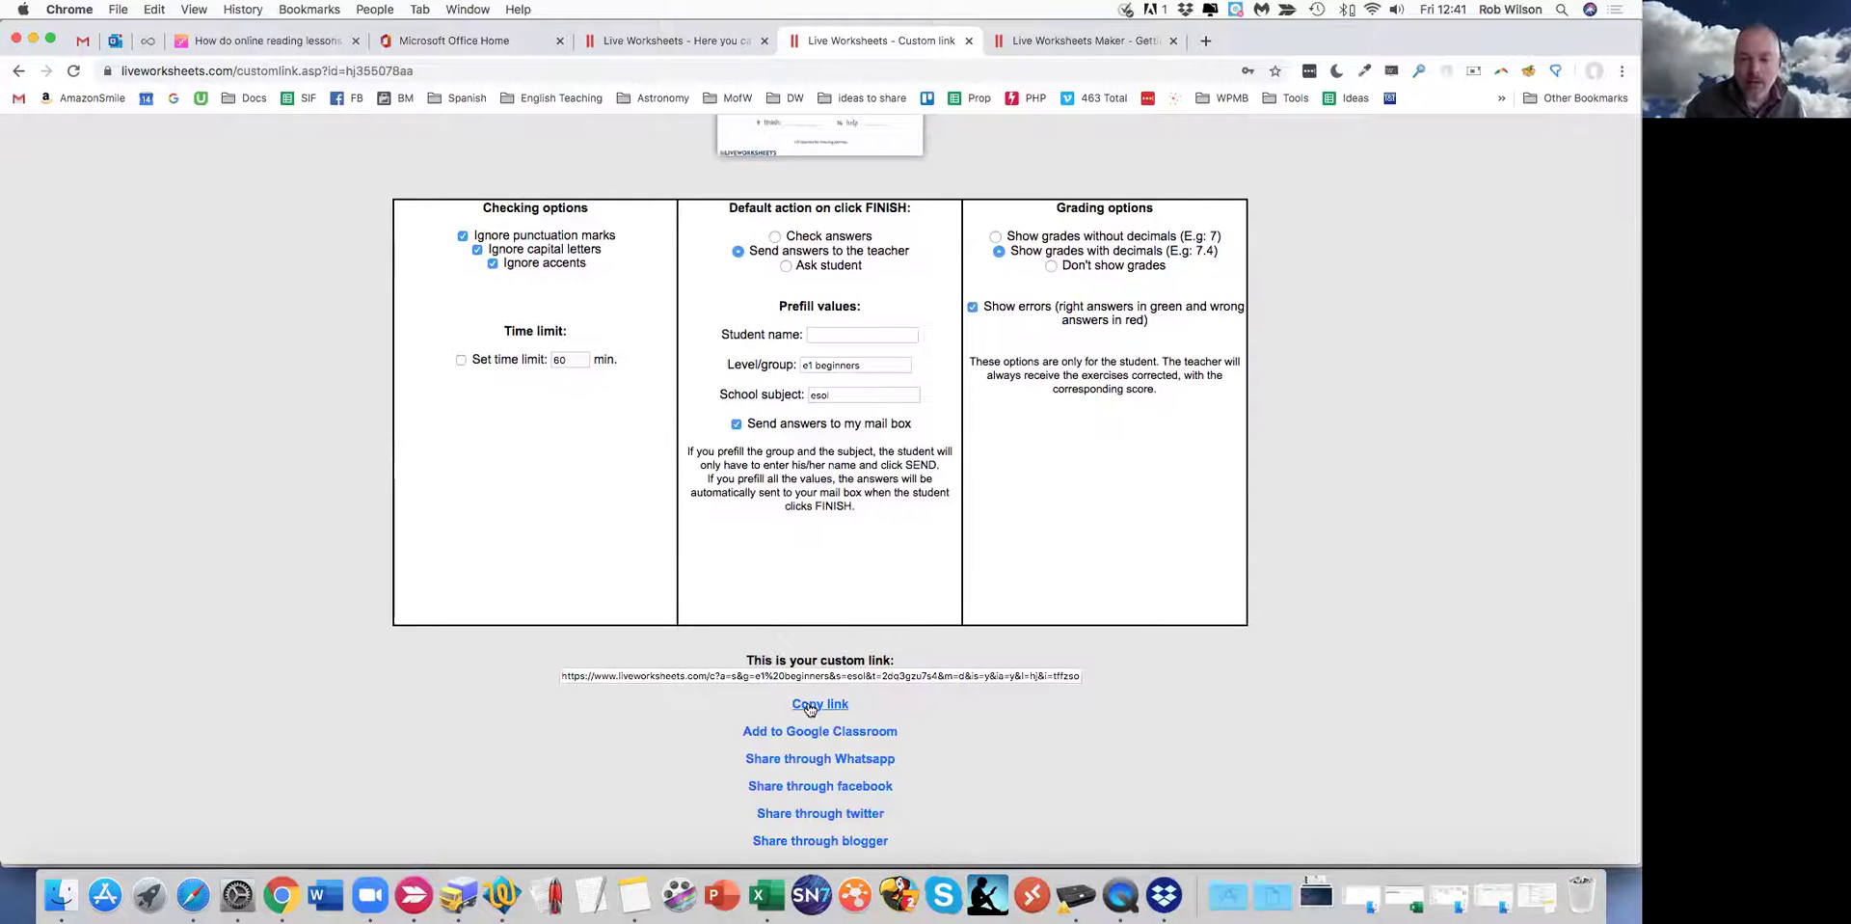
# - Copy the generated custom link URL, then return to the top of the page
pyautogui.click(811, 706)
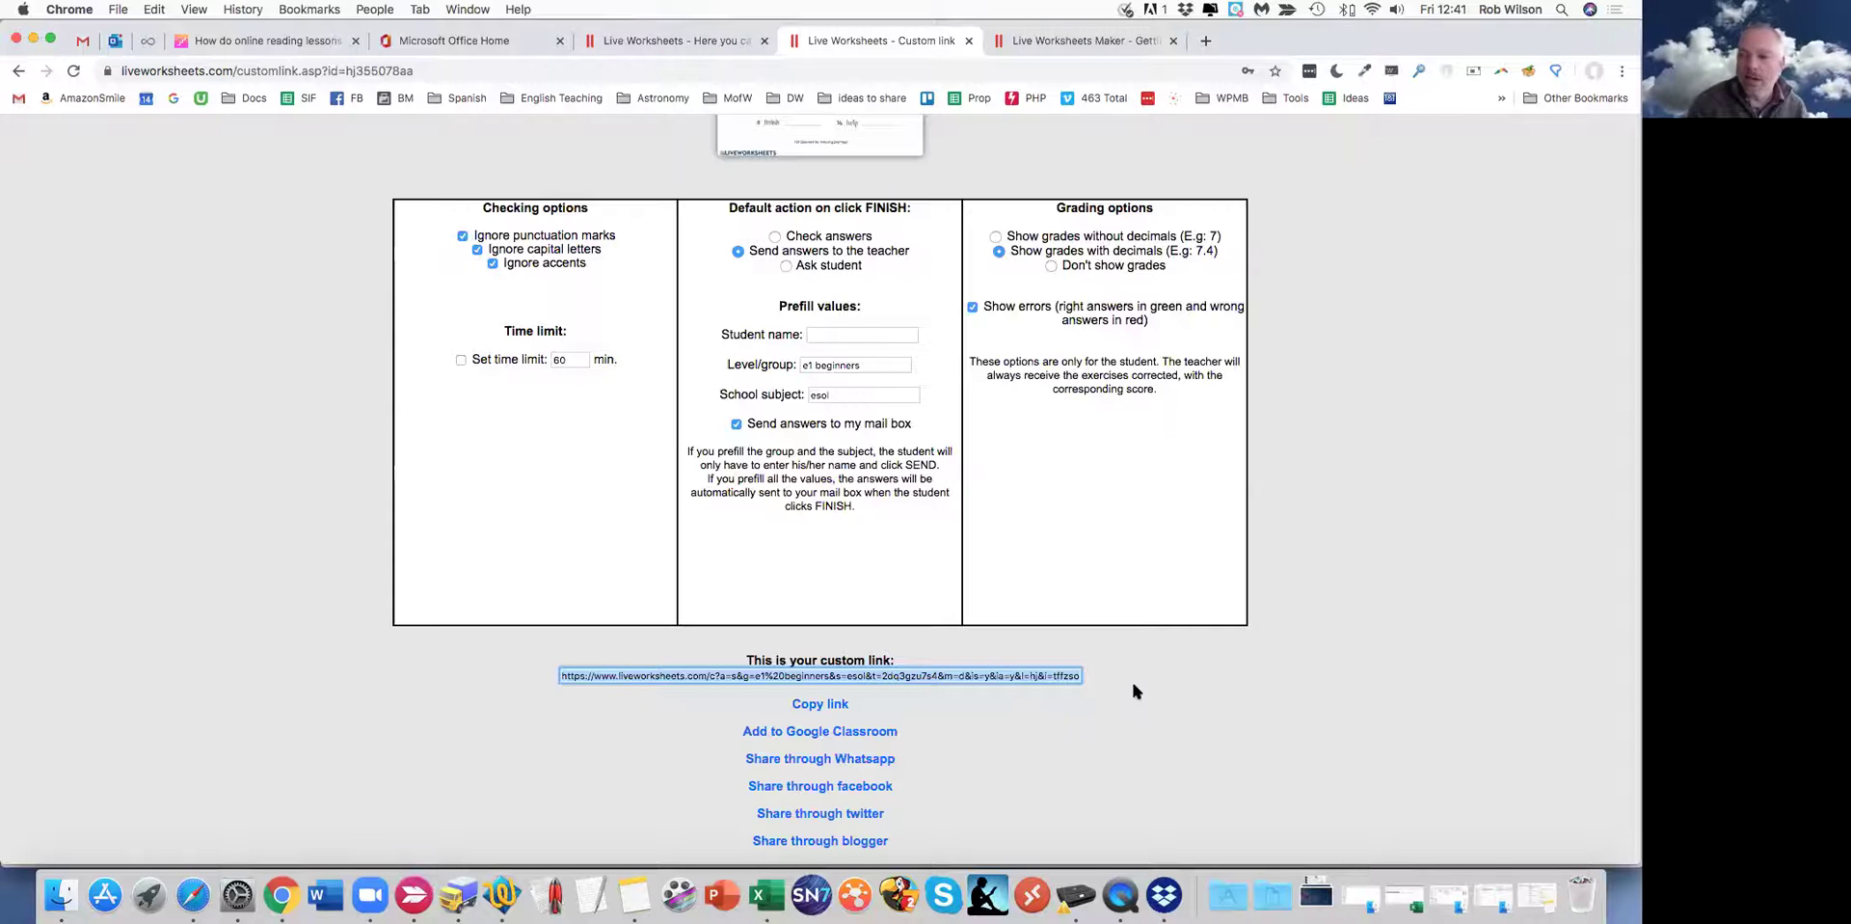
pyautogui.scroll(5, 1138, 679)
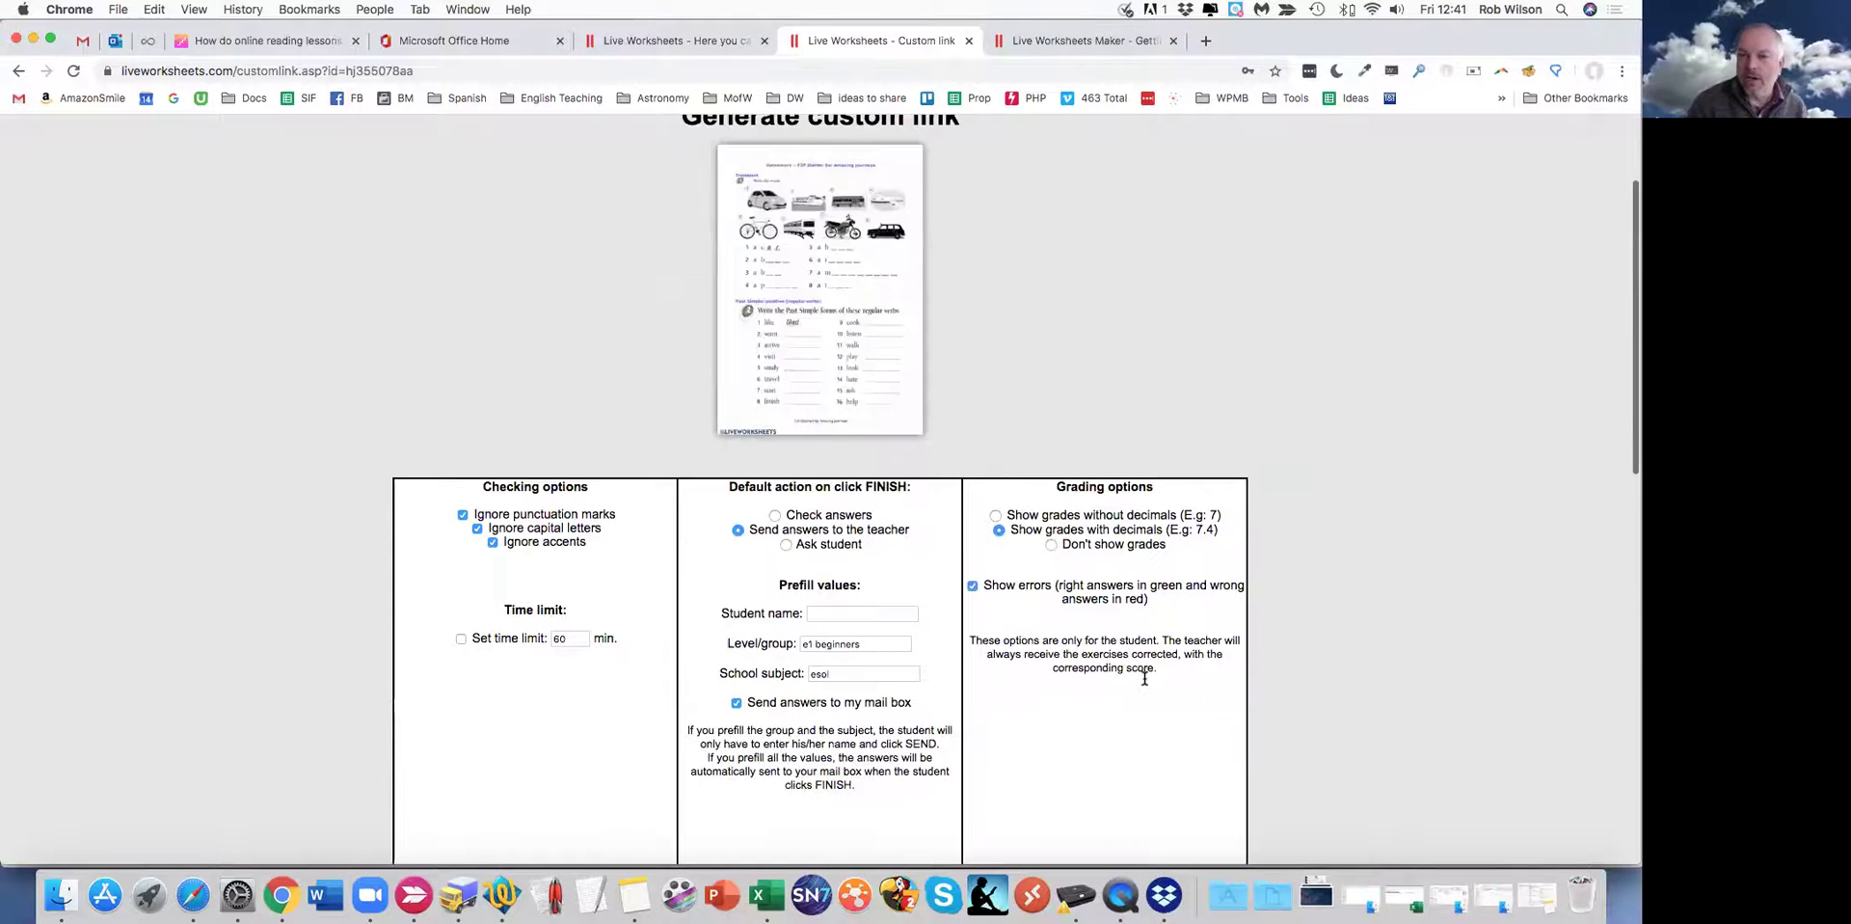
pyautogui.scroll(3, 1144, 678)
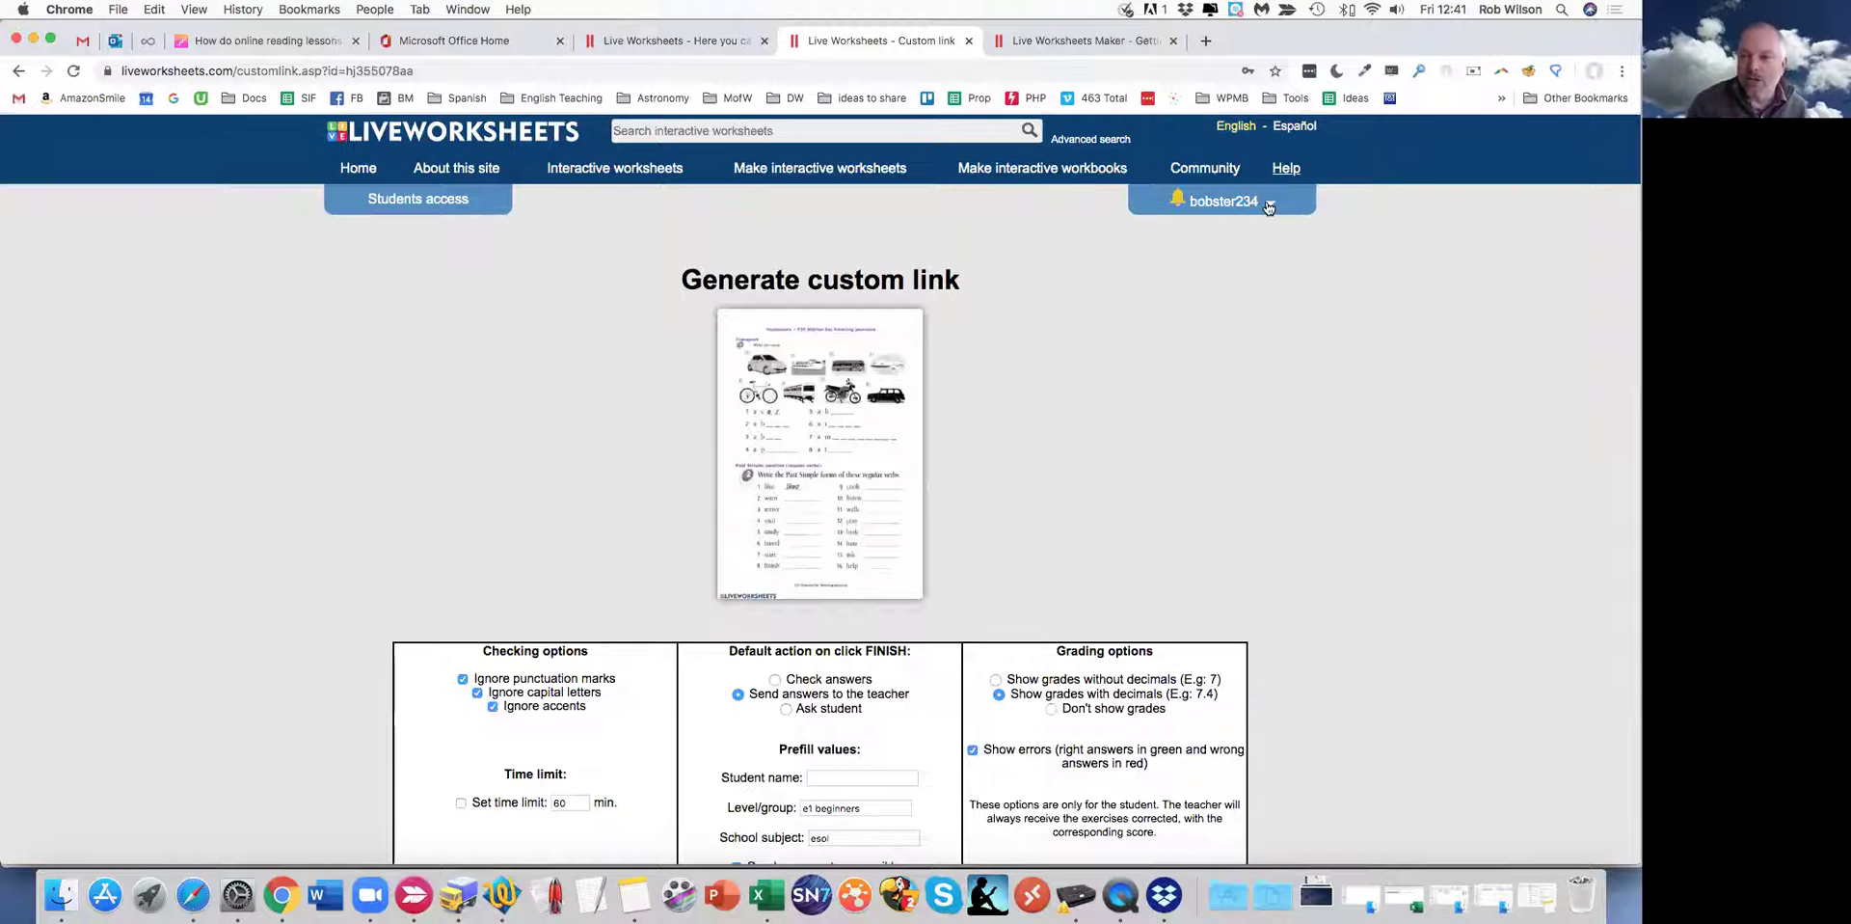
pyautogui.scroll(1, 1244, 222)
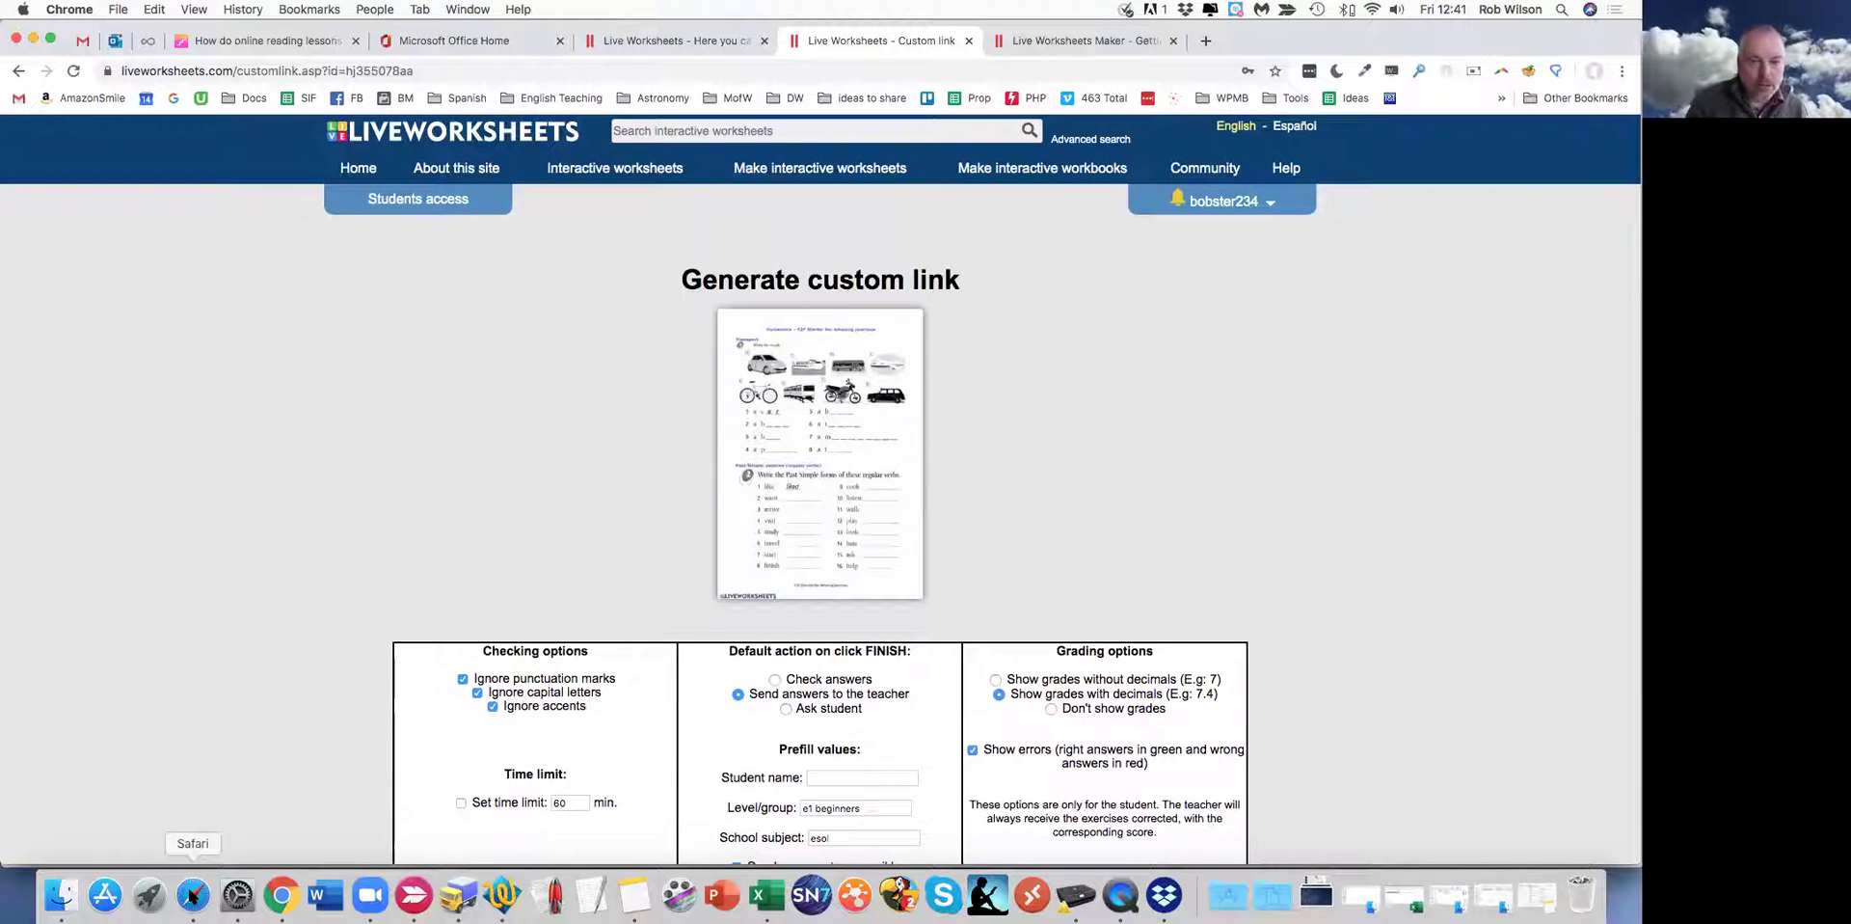
# - Load the copied custom link in another browser to test the worksheet as a student
pyautogui.press('super+Tab')
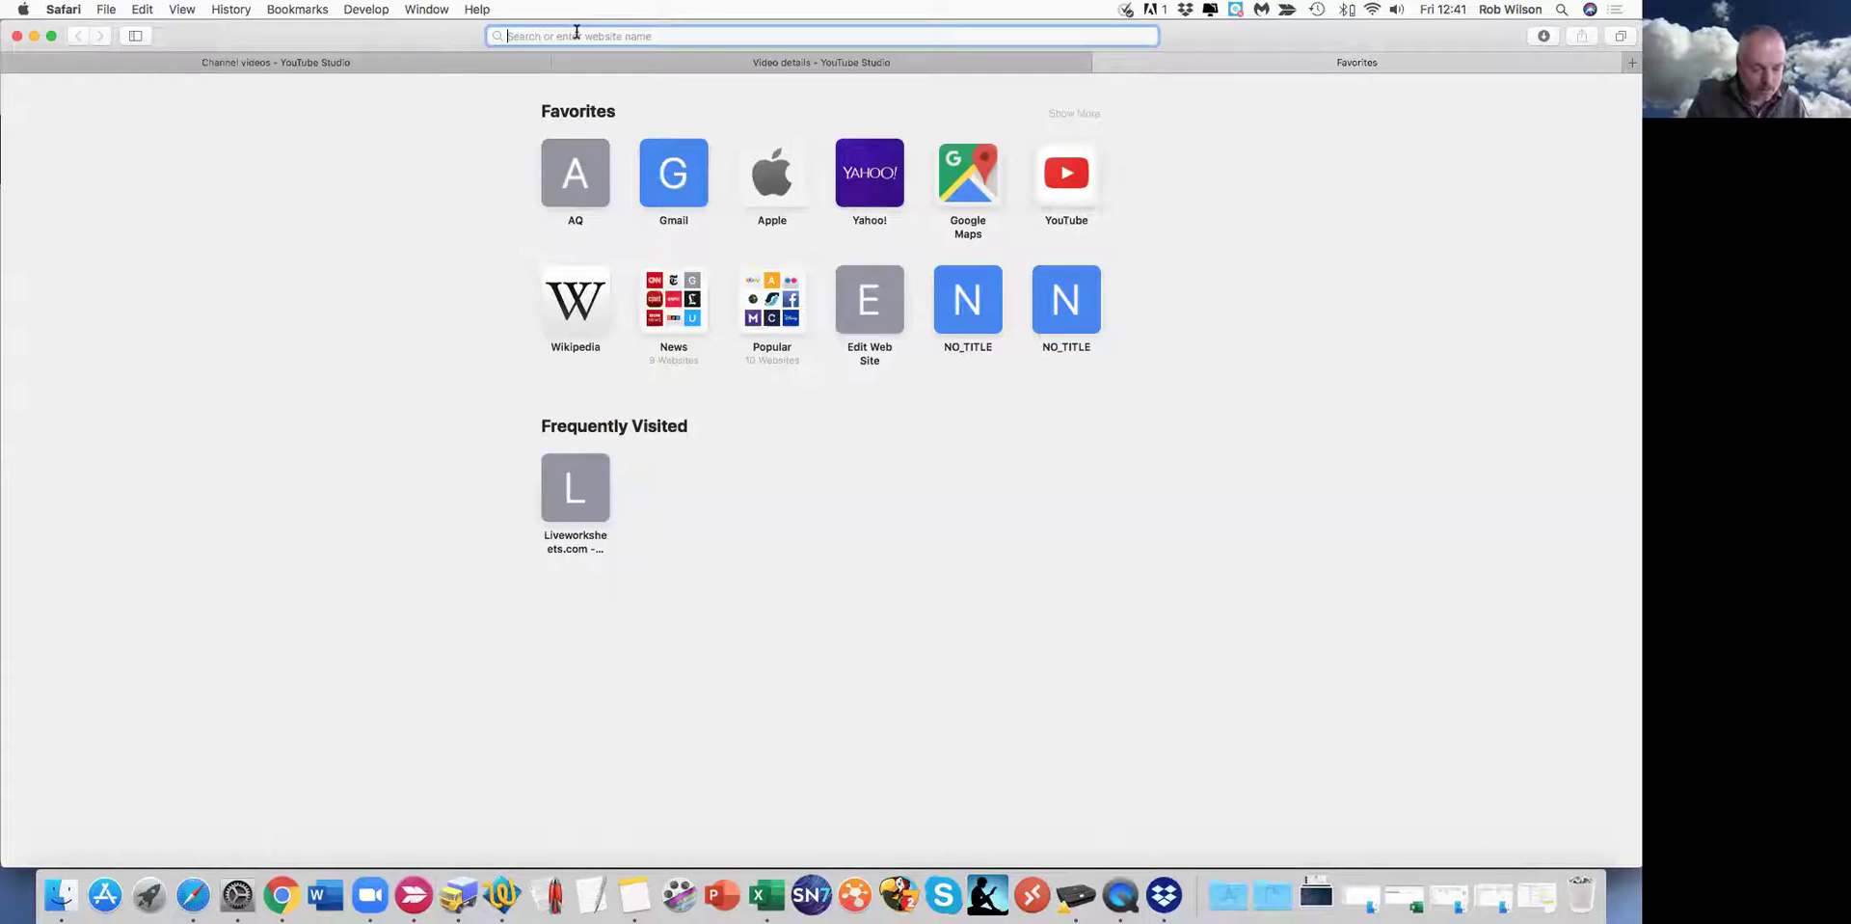
pyautogui.press('super+v')
pyautogui.press('Return')
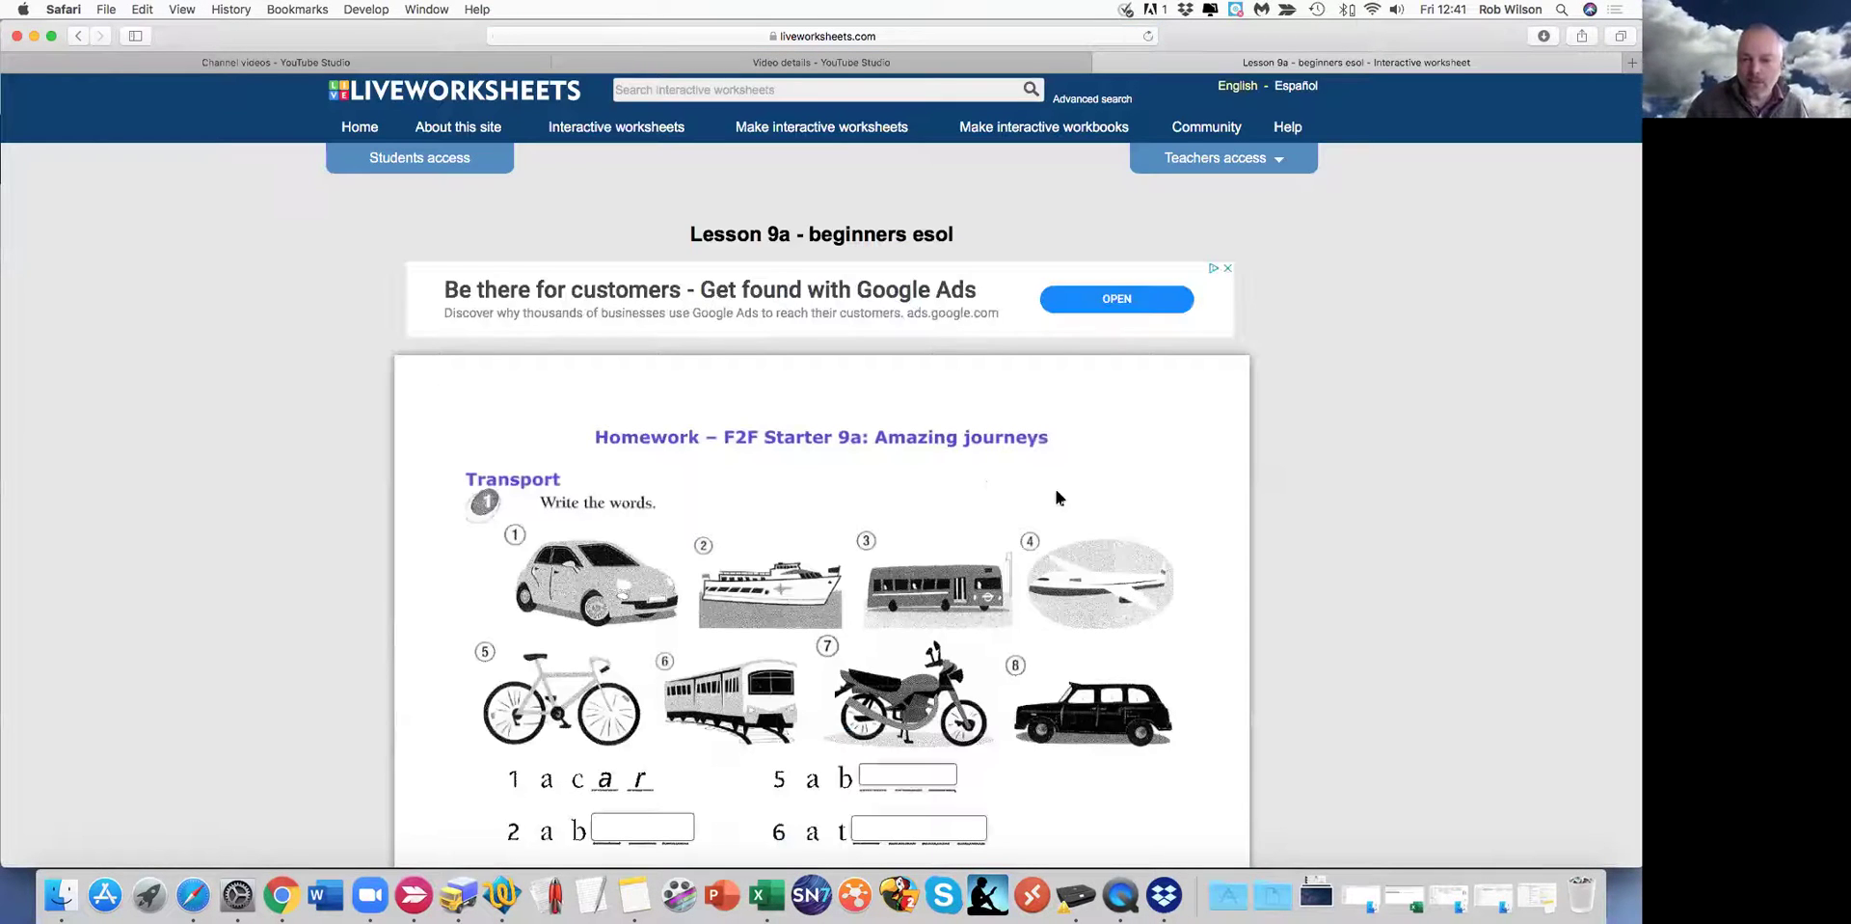
pyautogui.scroll(-3, 1040, 522)
pyautogui.scroll(-2, 839, 660)
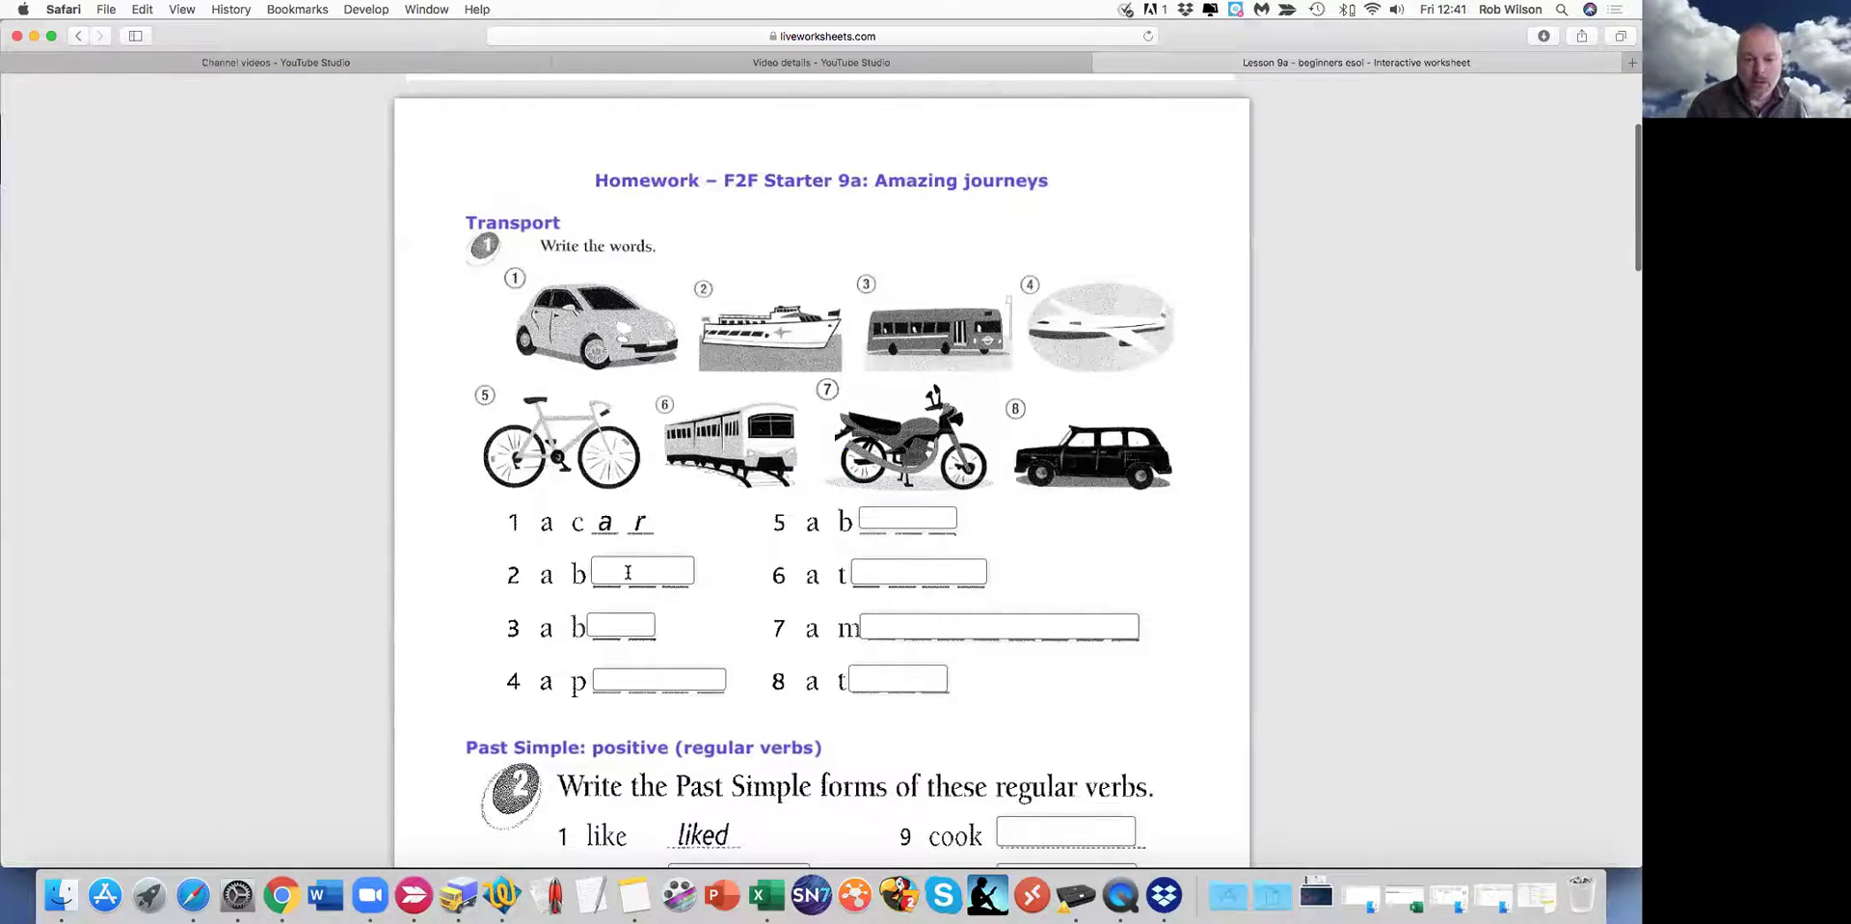
# - Answer transport blank 2 with a corrected 'oat' entry and blank 5, the bicycle, with 'ike'
pyautogui.click(624, 569)
pyautogui.write('ike')
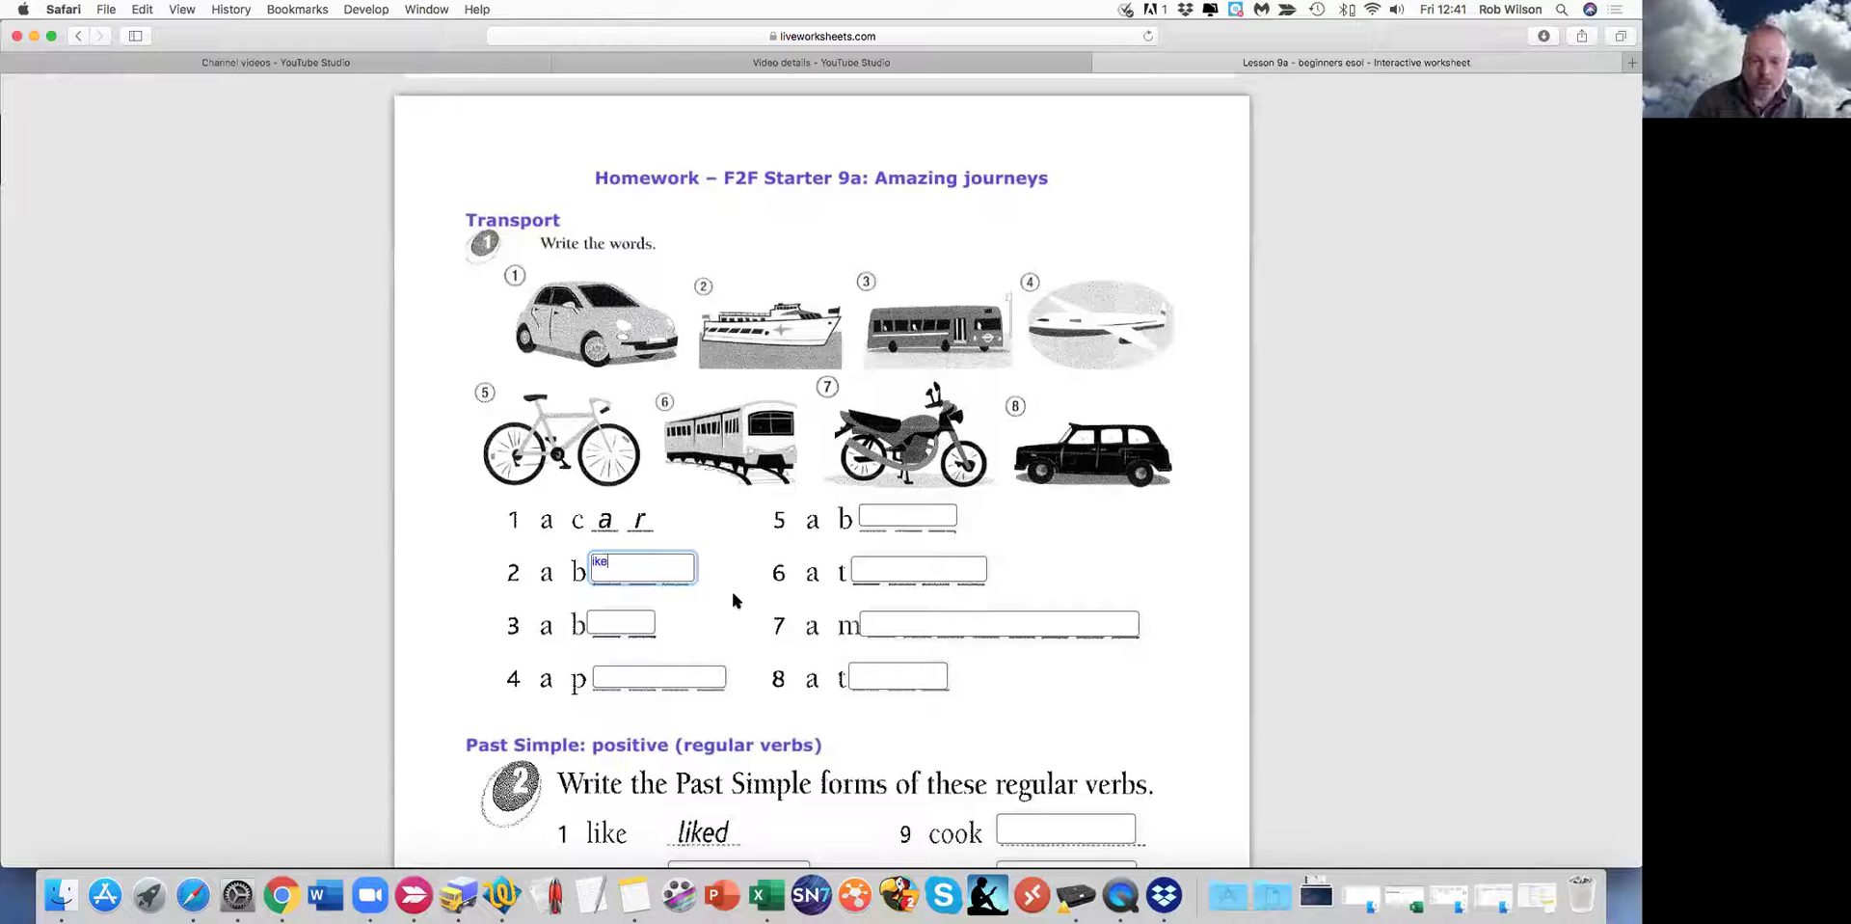
pyautogui.press('BackSpace')
pyautogui.press('BackSpace')
pyautogui.press('BackSpace')
pyautogui.write('o')
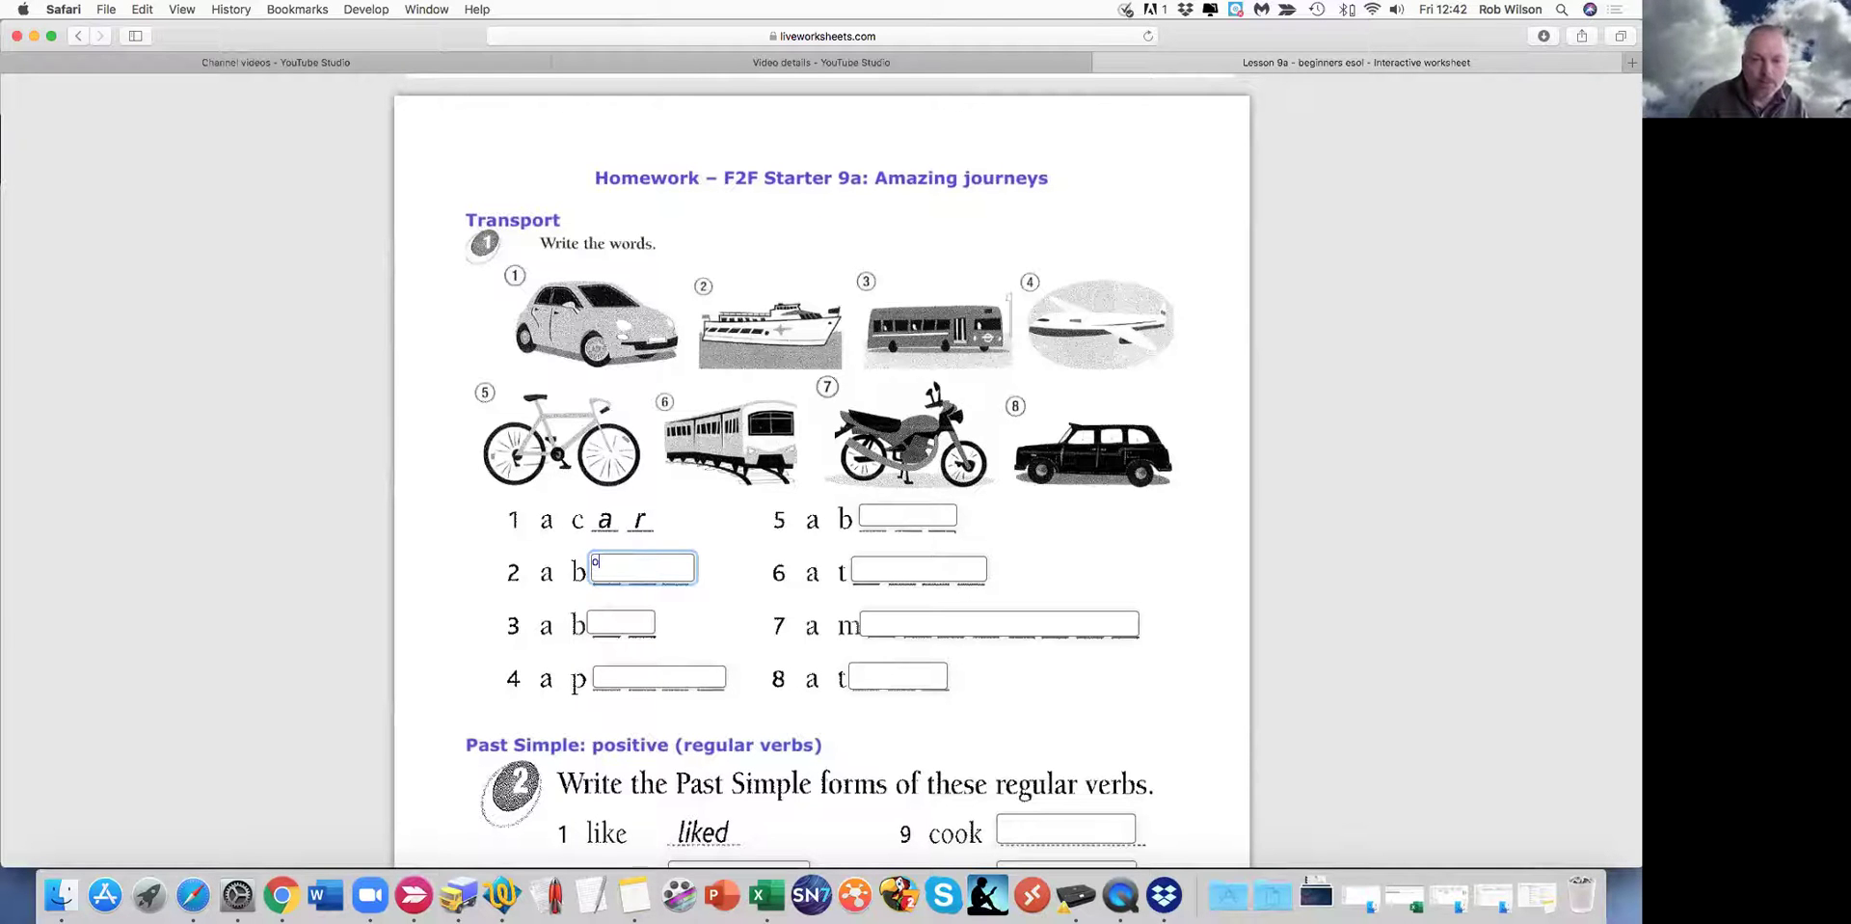
pyautogui.write('at')
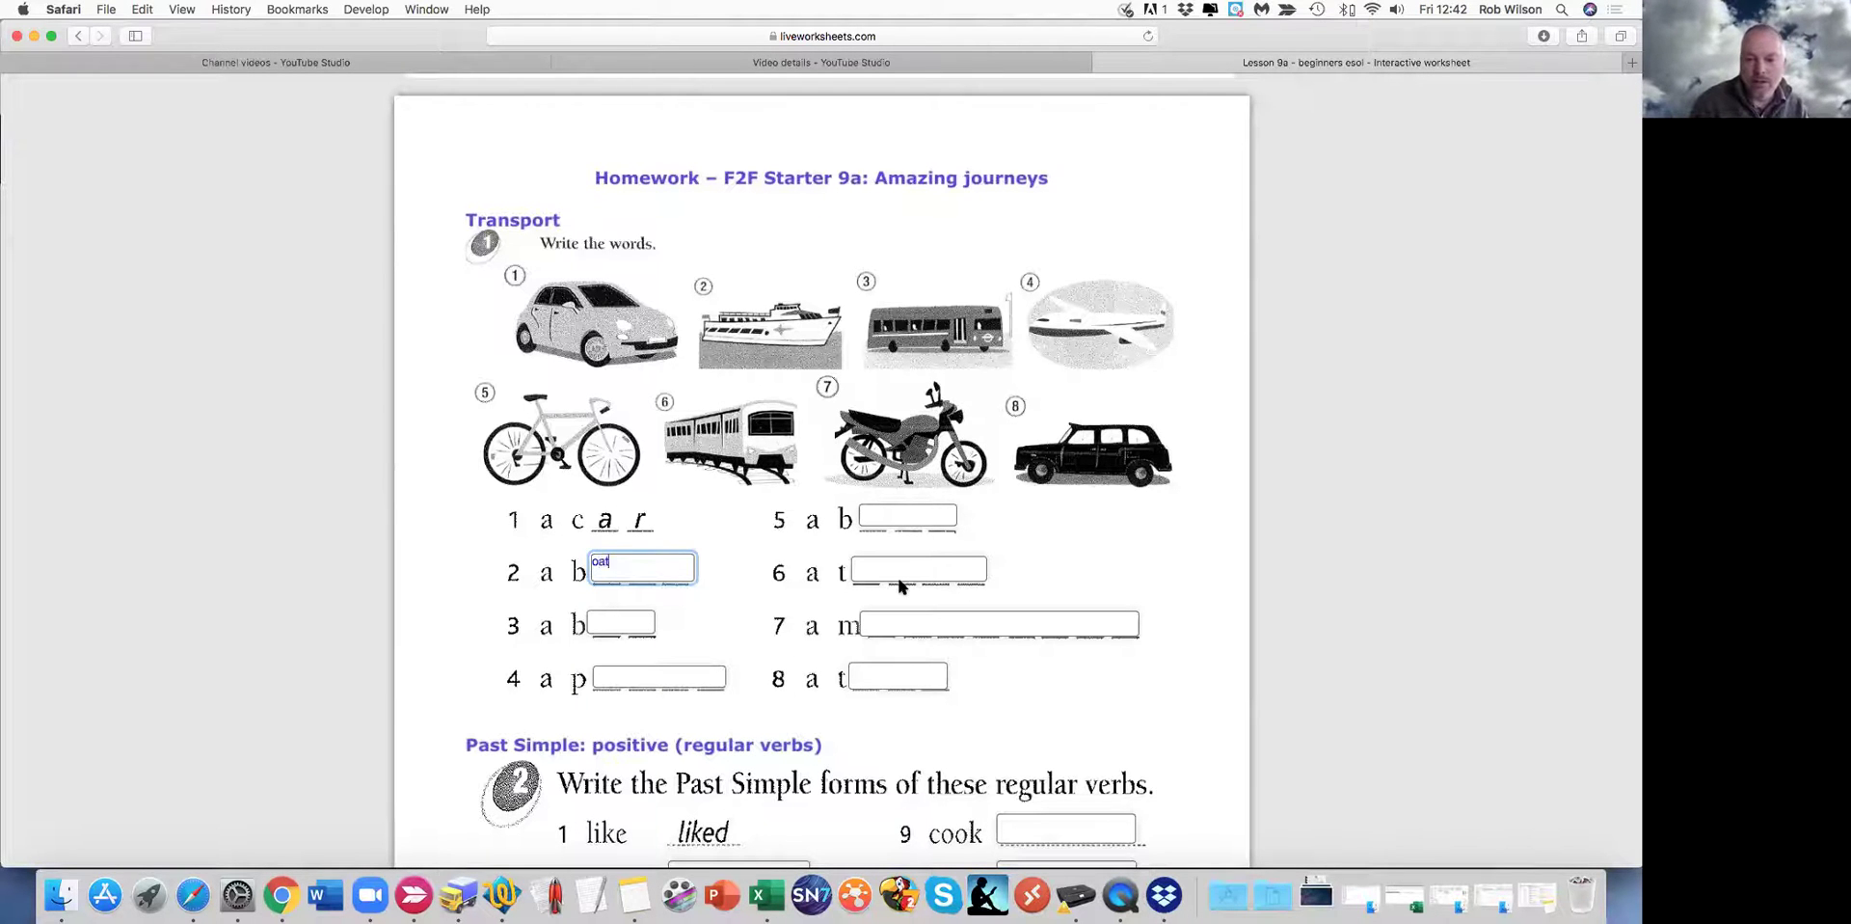
pyautogui.click(886, 514)
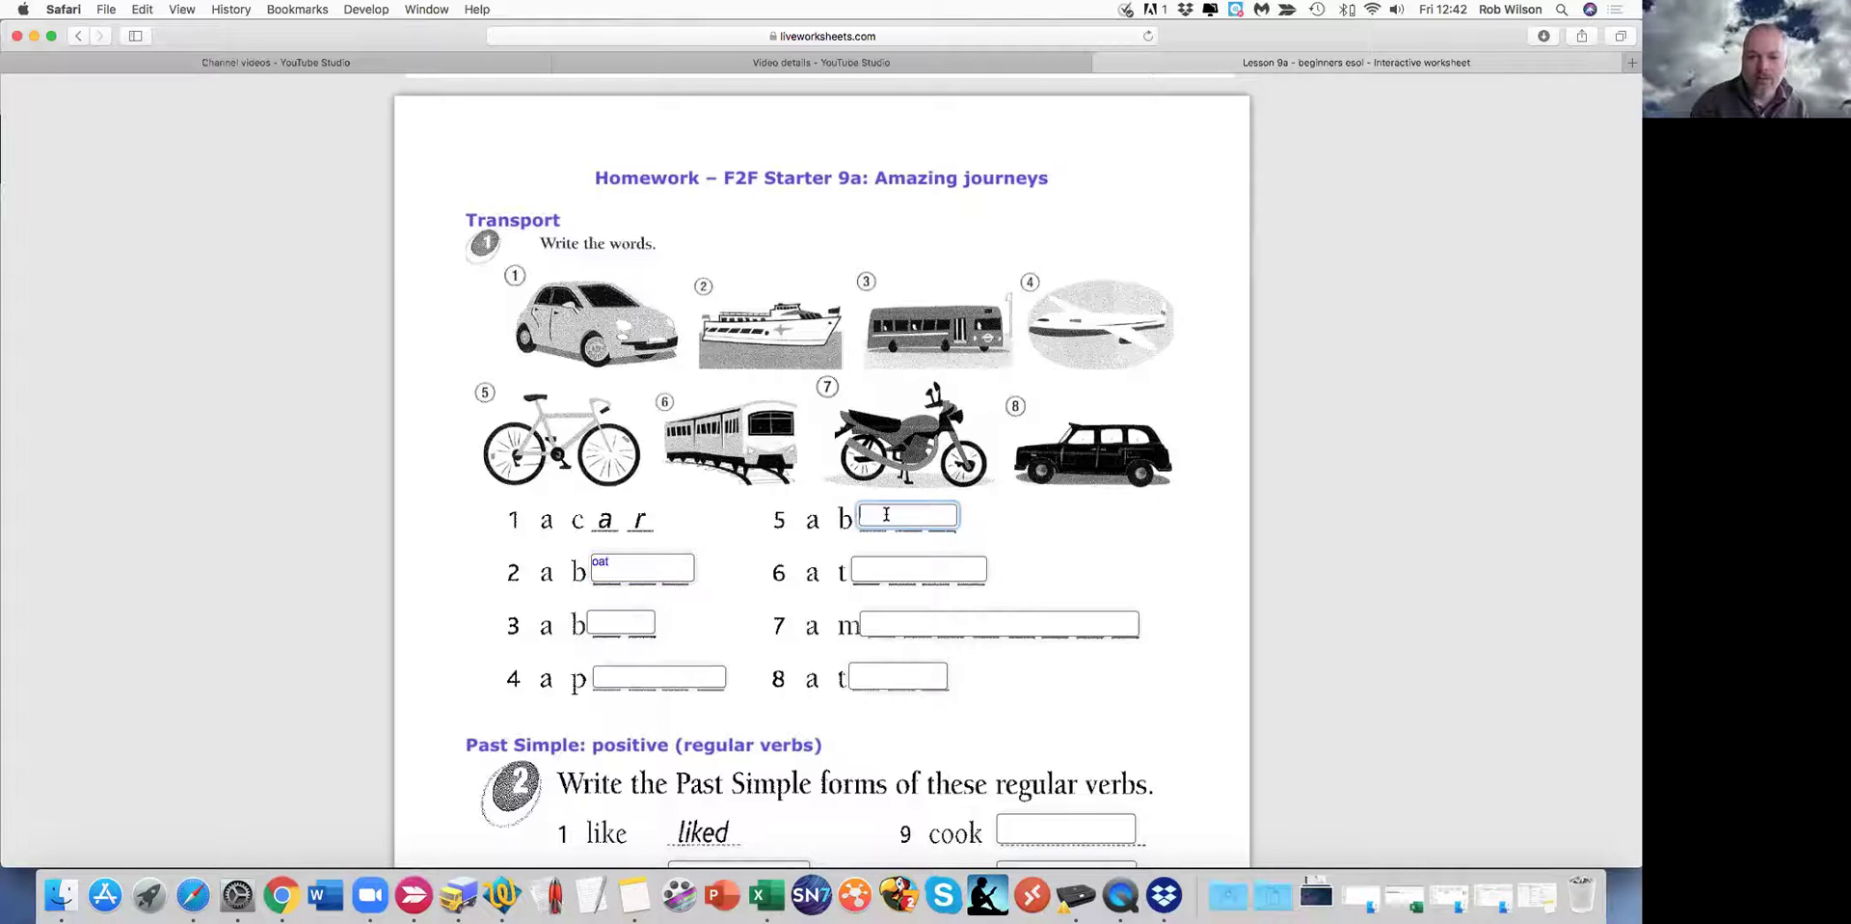
pyautogui.write('ike')
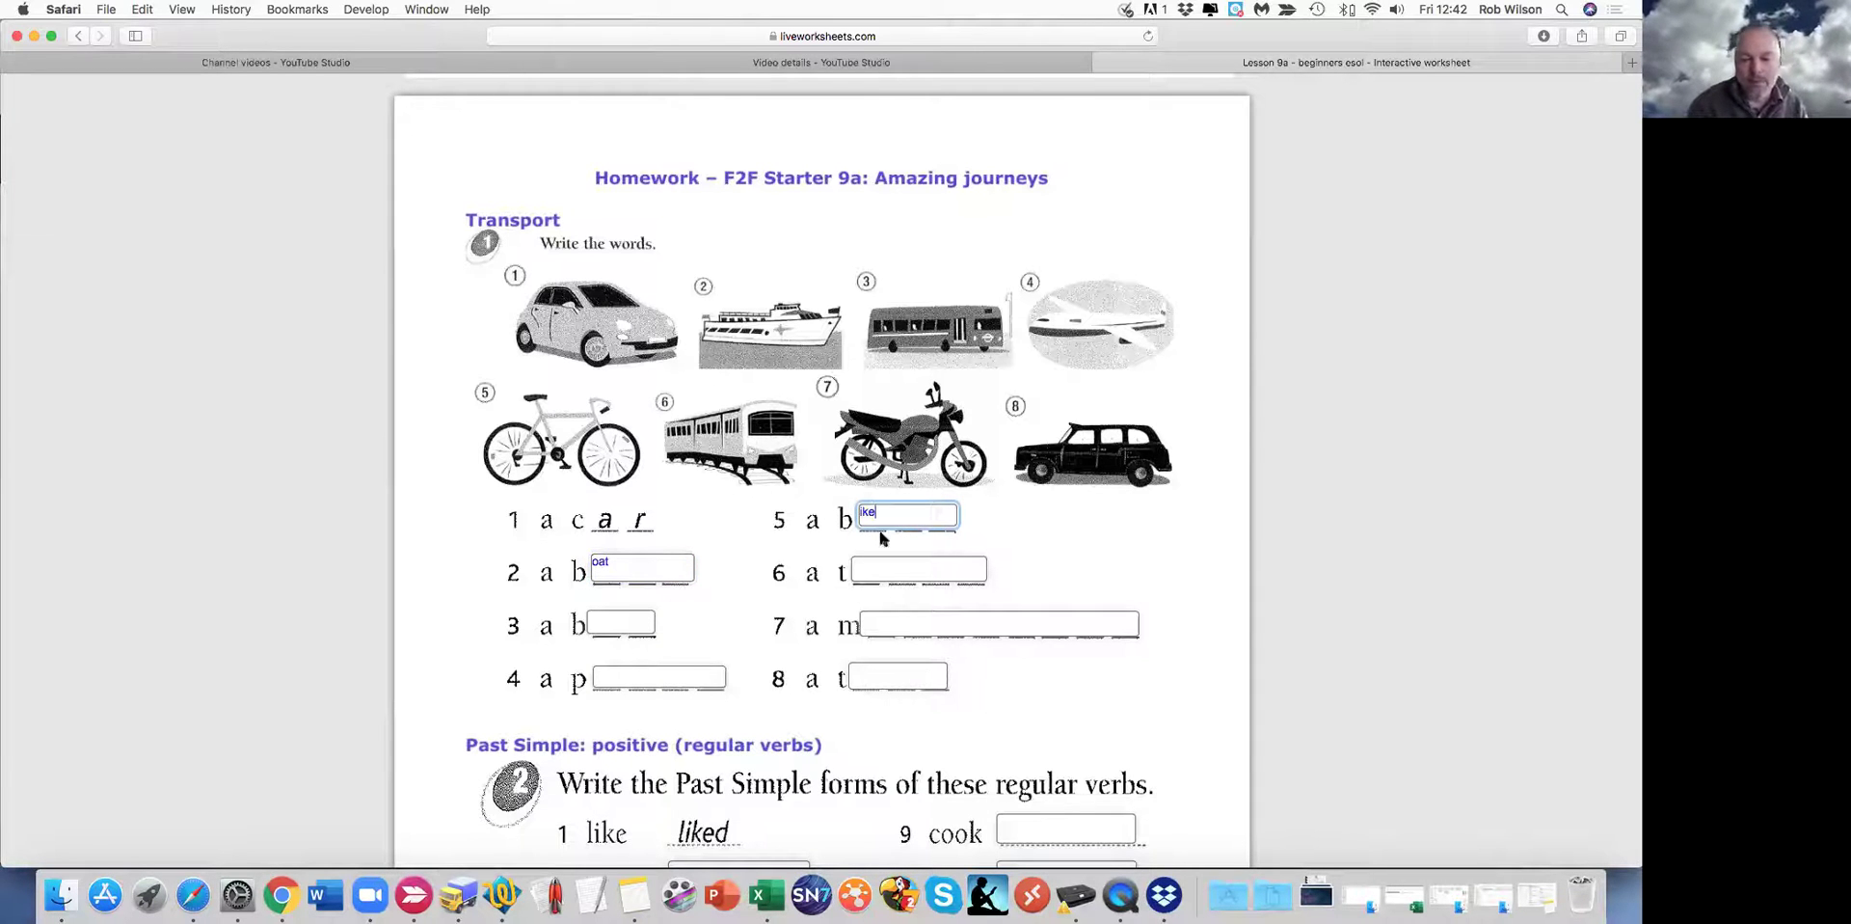
# - Mark COME, TELL and several other letter runs in the irregular-verbs word search
pyautogui.scroll(-5, 872, 638)
pyautogui.scroll(-9, 815, 445)
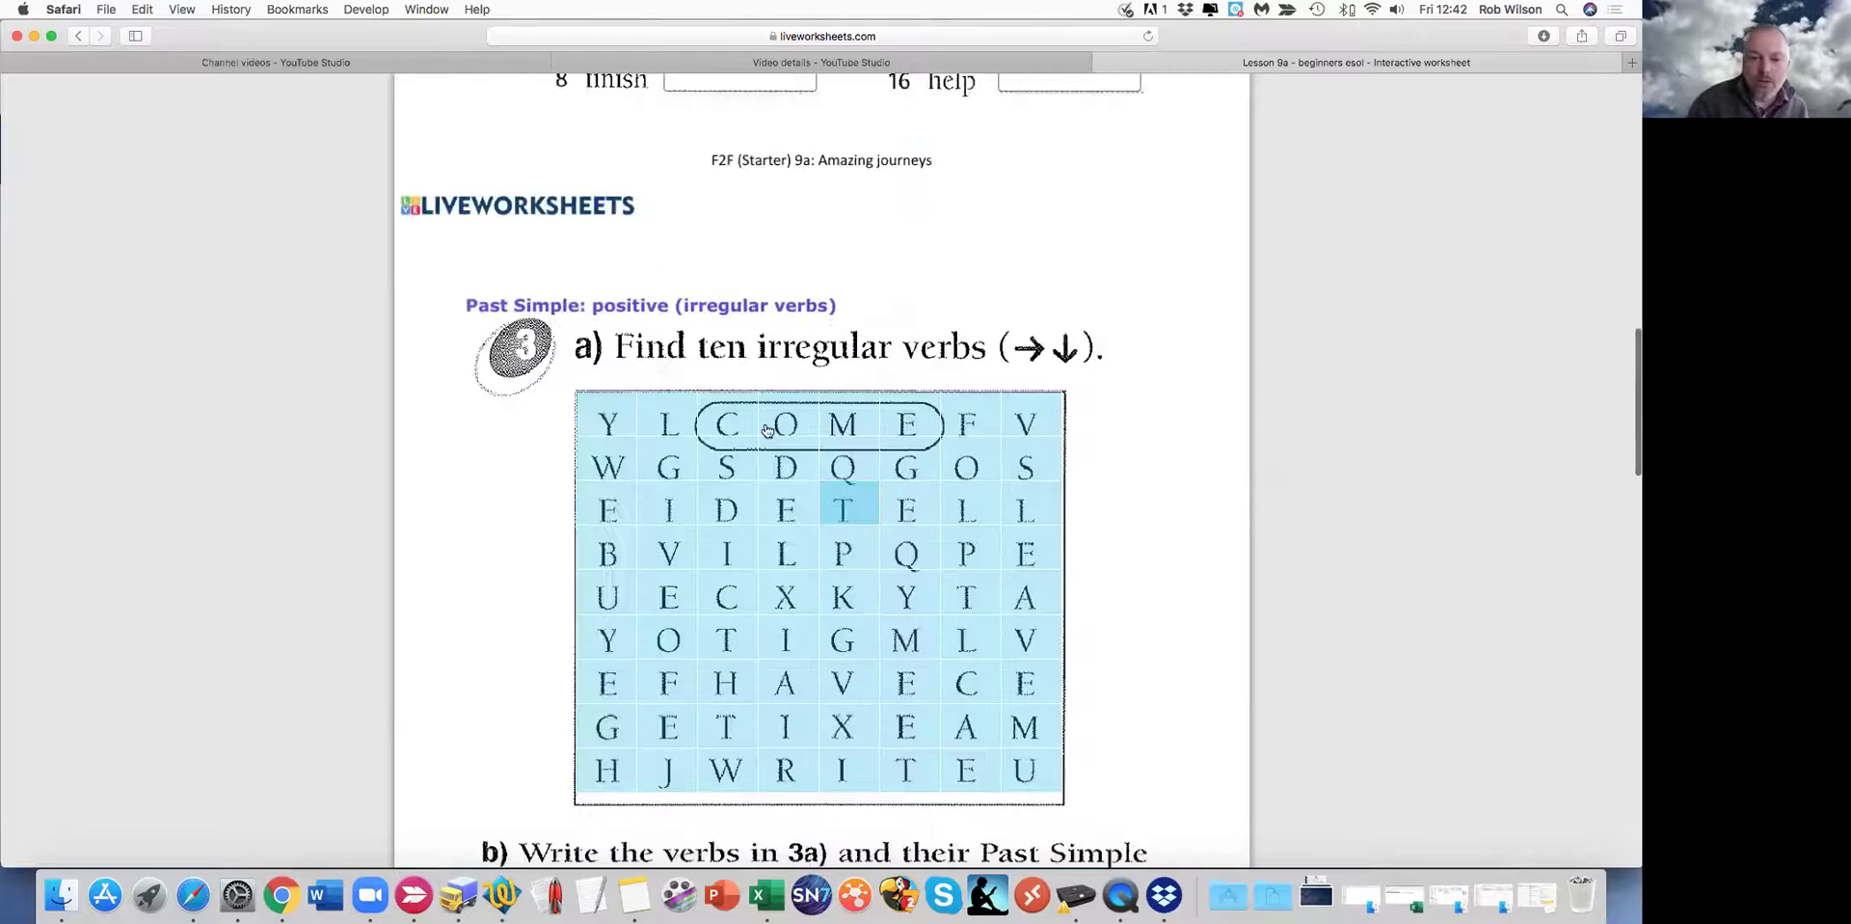
pyautogui.moveTo(729, 424)
pyautogui.mouseDown()
pyautogui.moveTo(906, 424)
pyautogui.moveTo(959, 467)
pyautogui.mouseUp()
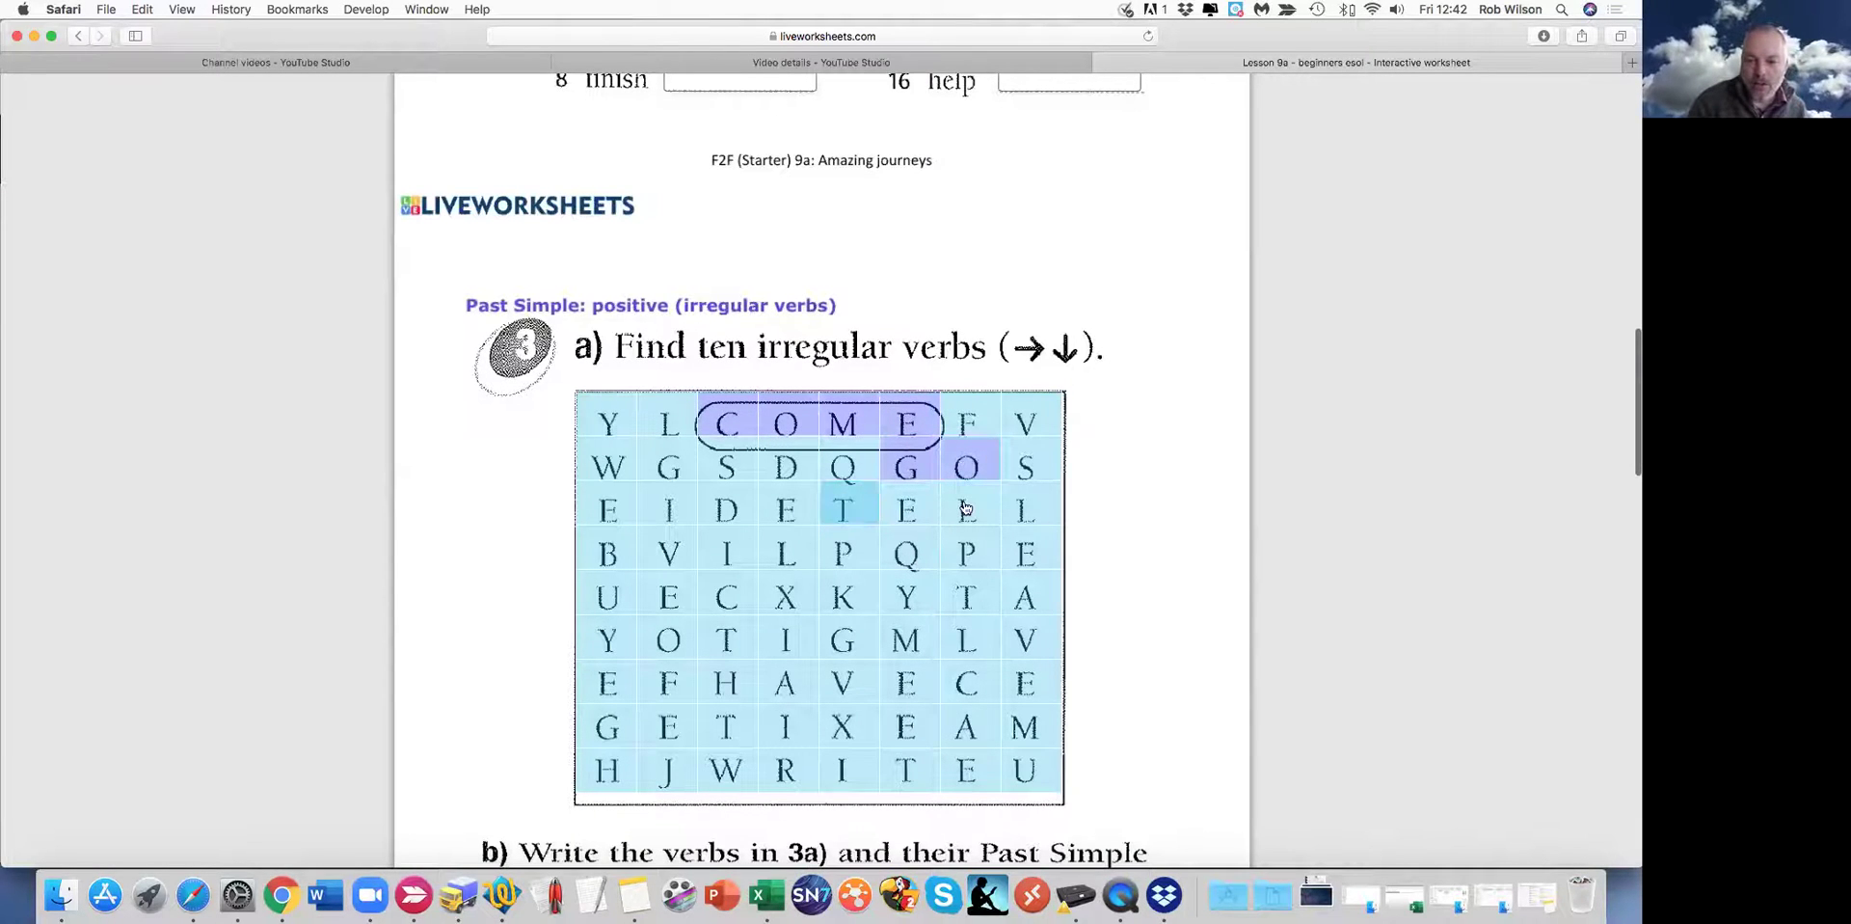
pyautogui.moveTo(954, 525); pyautogui.dragTo(1025, 509)
pyautogui.click(771, 605)
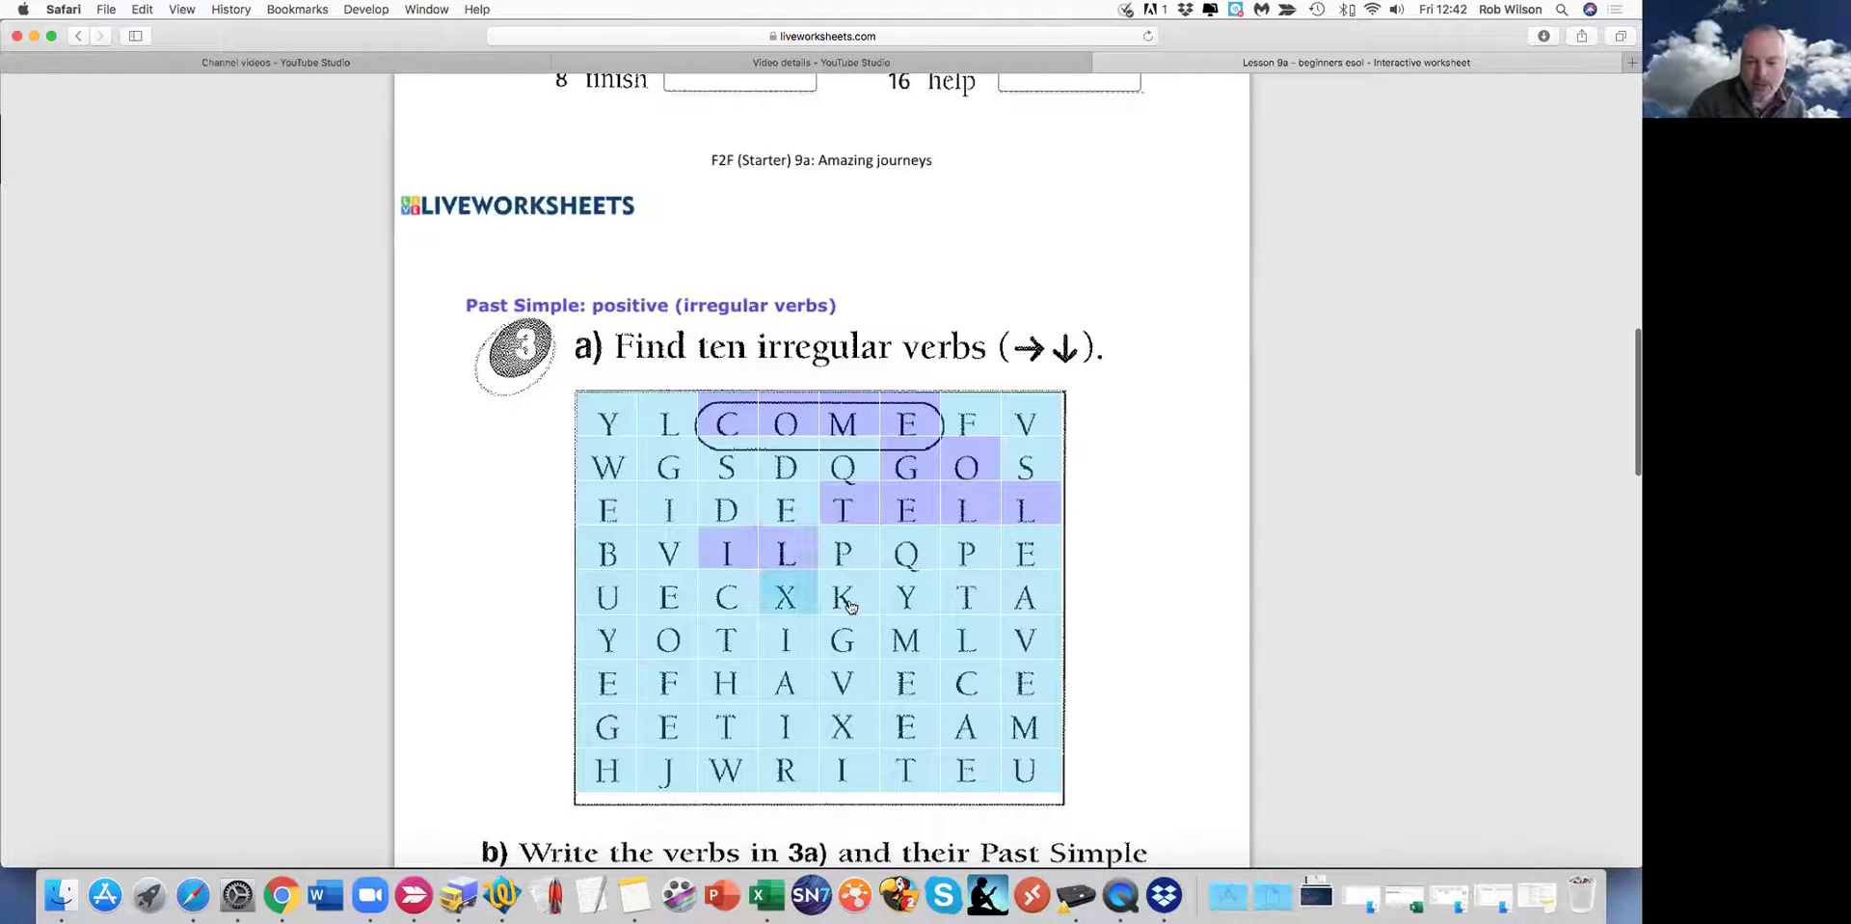
pyautogui.moveTo(897, 722); pyautogui.dragTo(1026, 754)
pyautogui.scroll(-7, 1025, 754)
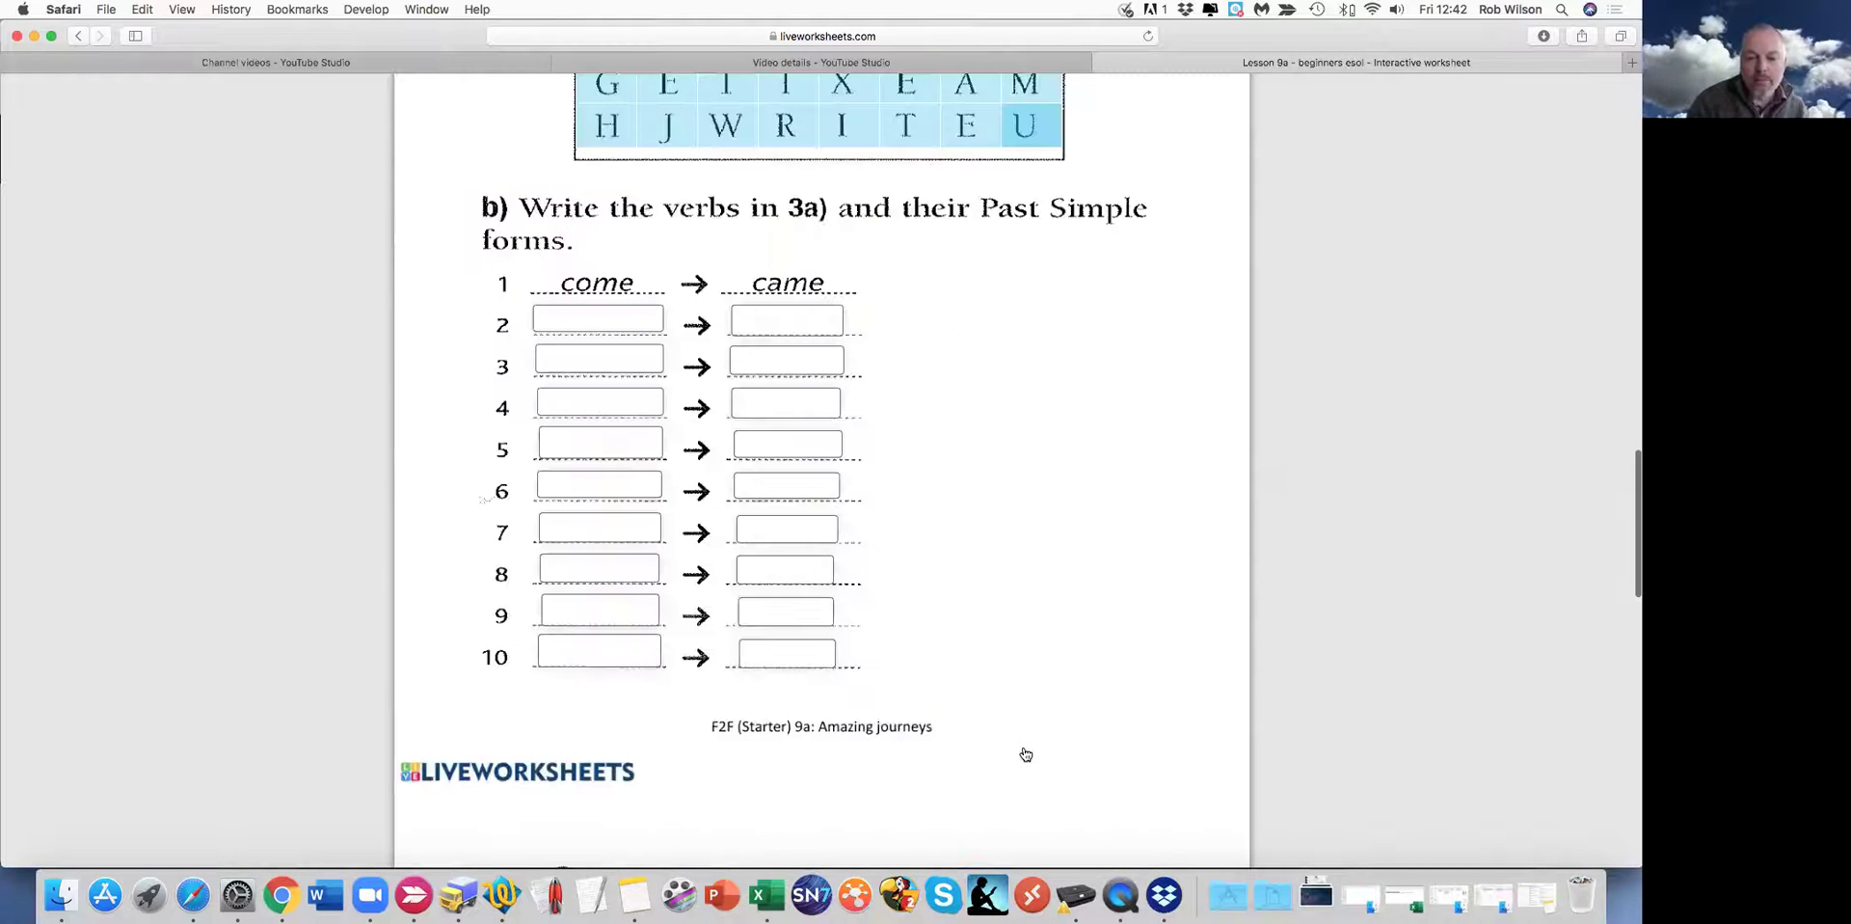
pyautogui.scroll(-3, 1025, 752)
pyautogui.scroll(-10, 1024, 750)
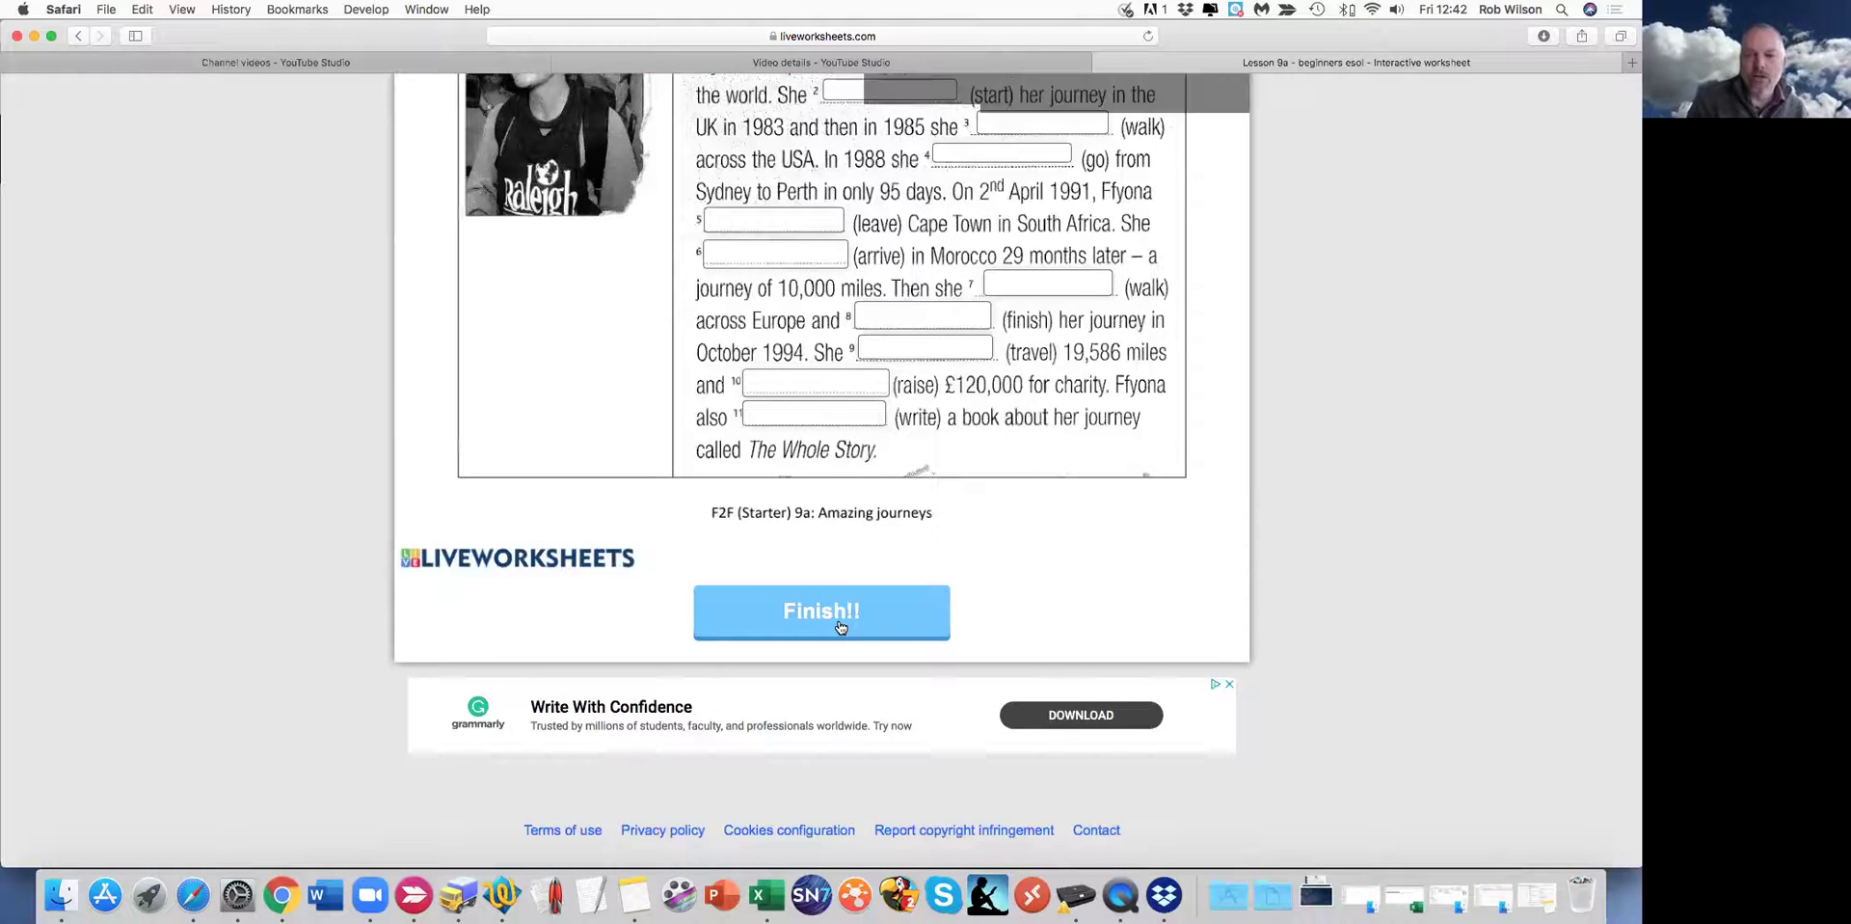
# - Finish the worksheet, send the answers under a student full name, and dismiss the confirmation
pyautogui.click(841, 627)
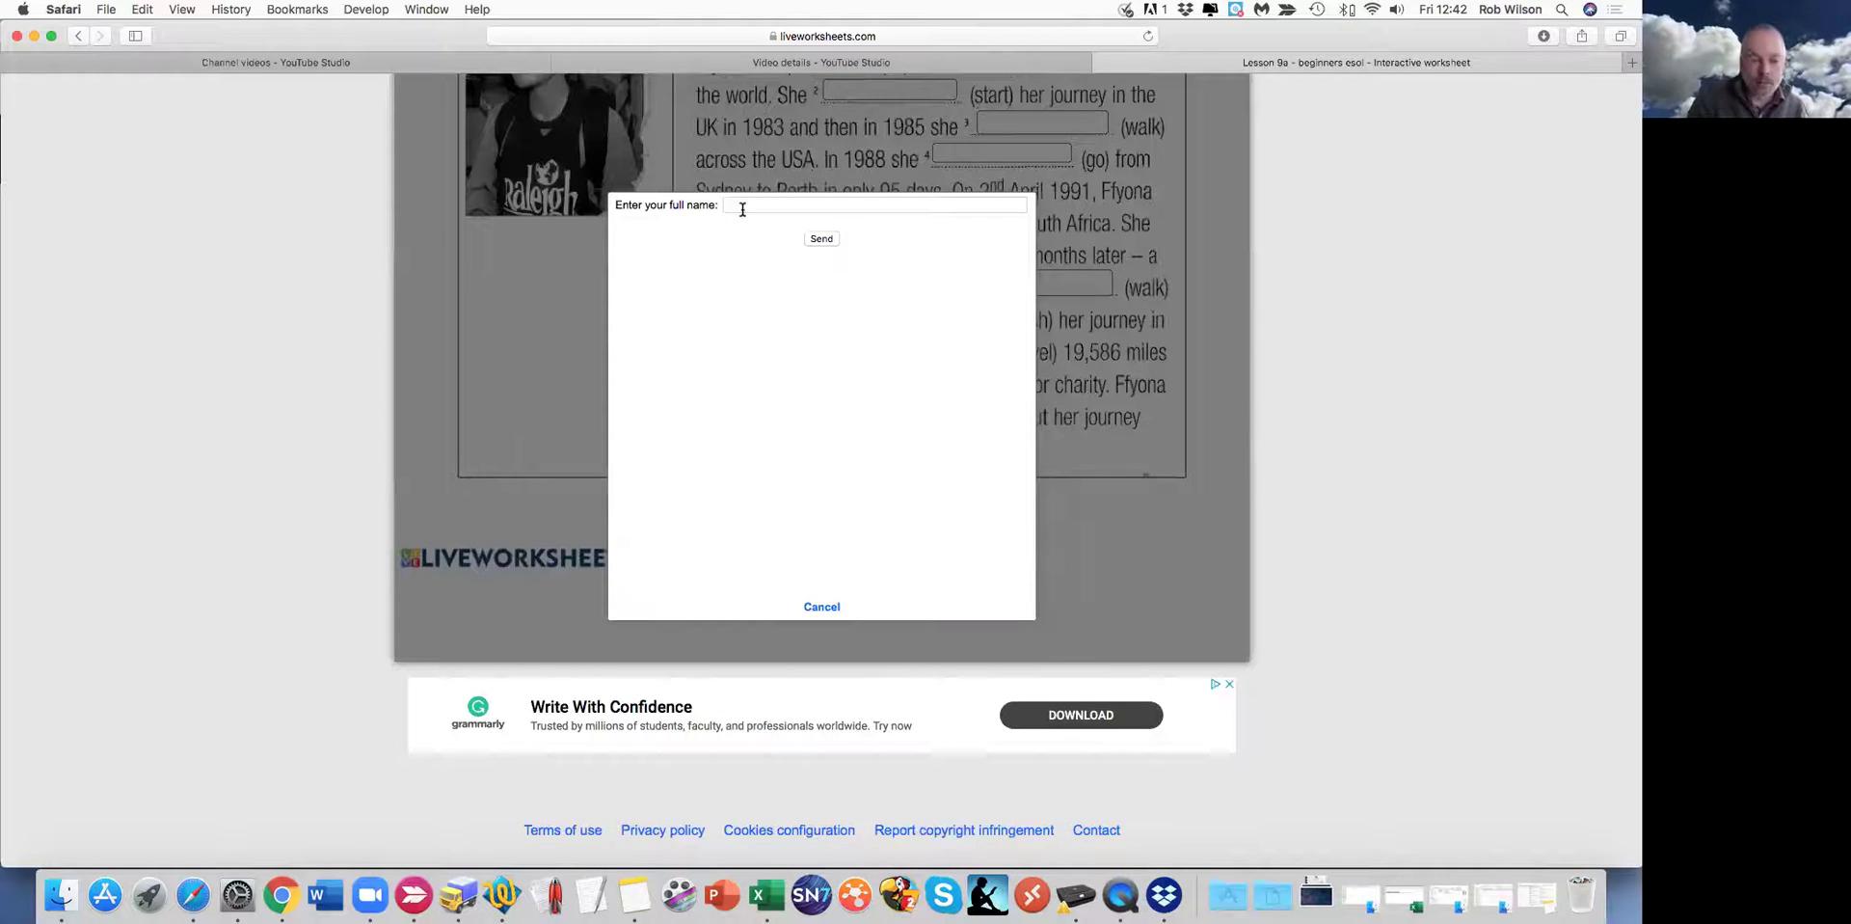
pyautogui.click(742, 208)
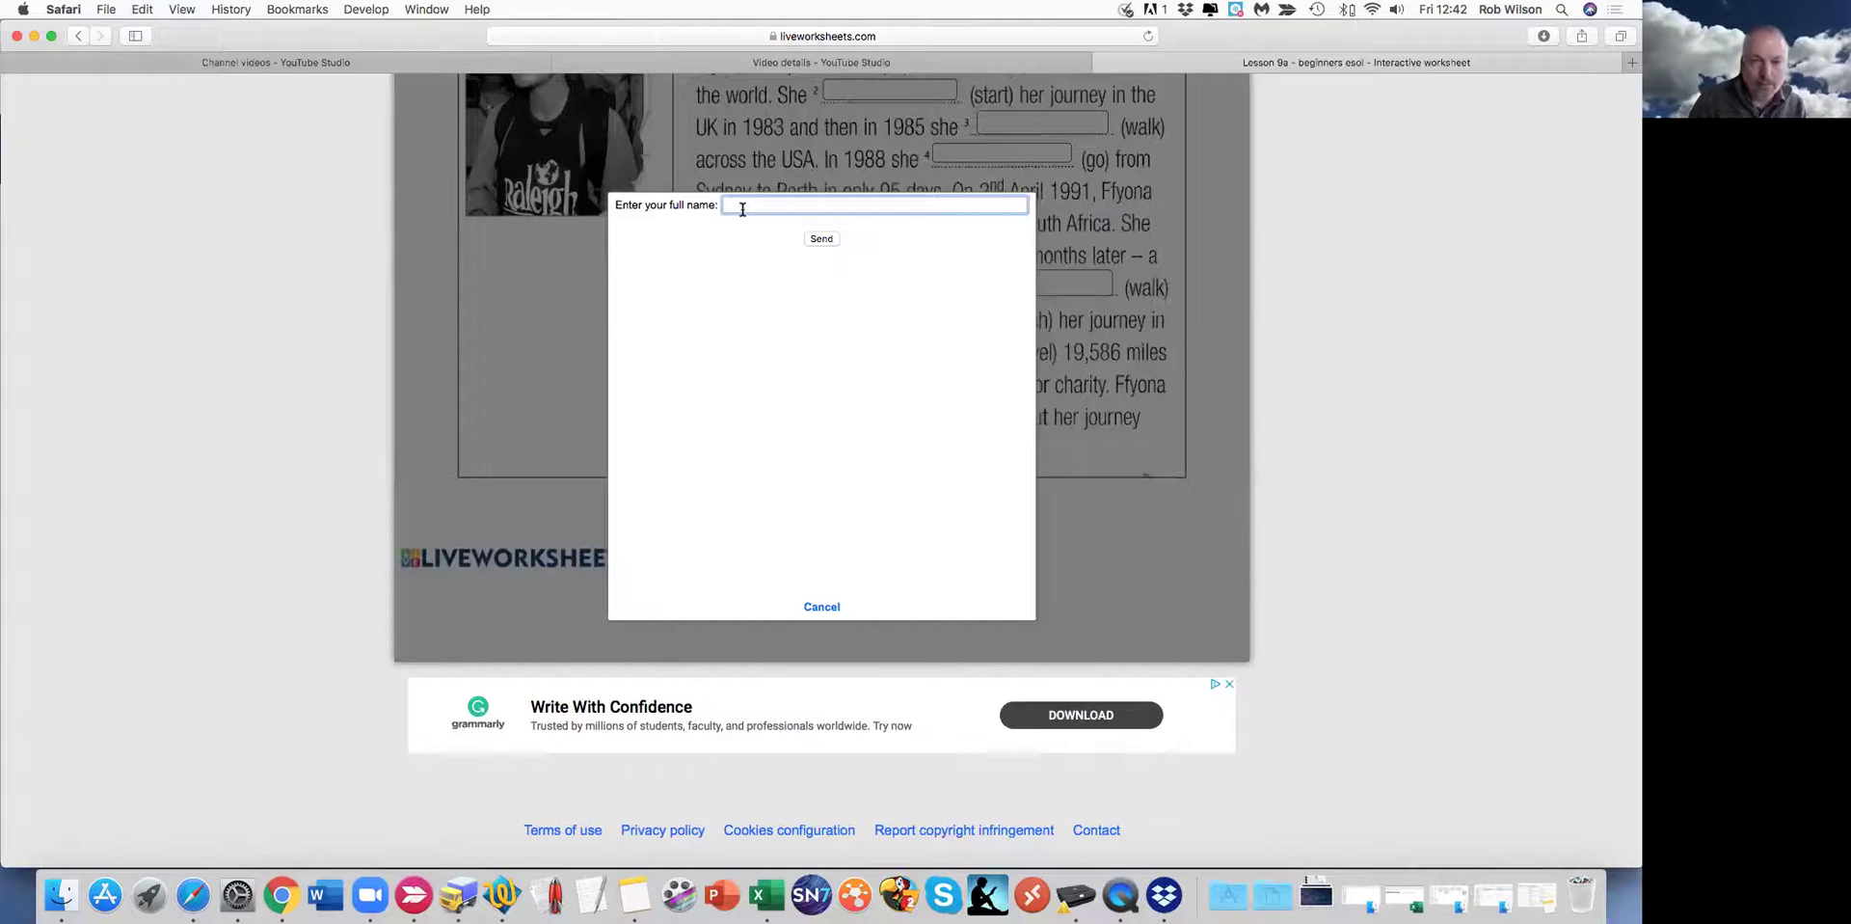
pyautogui.write('Me')
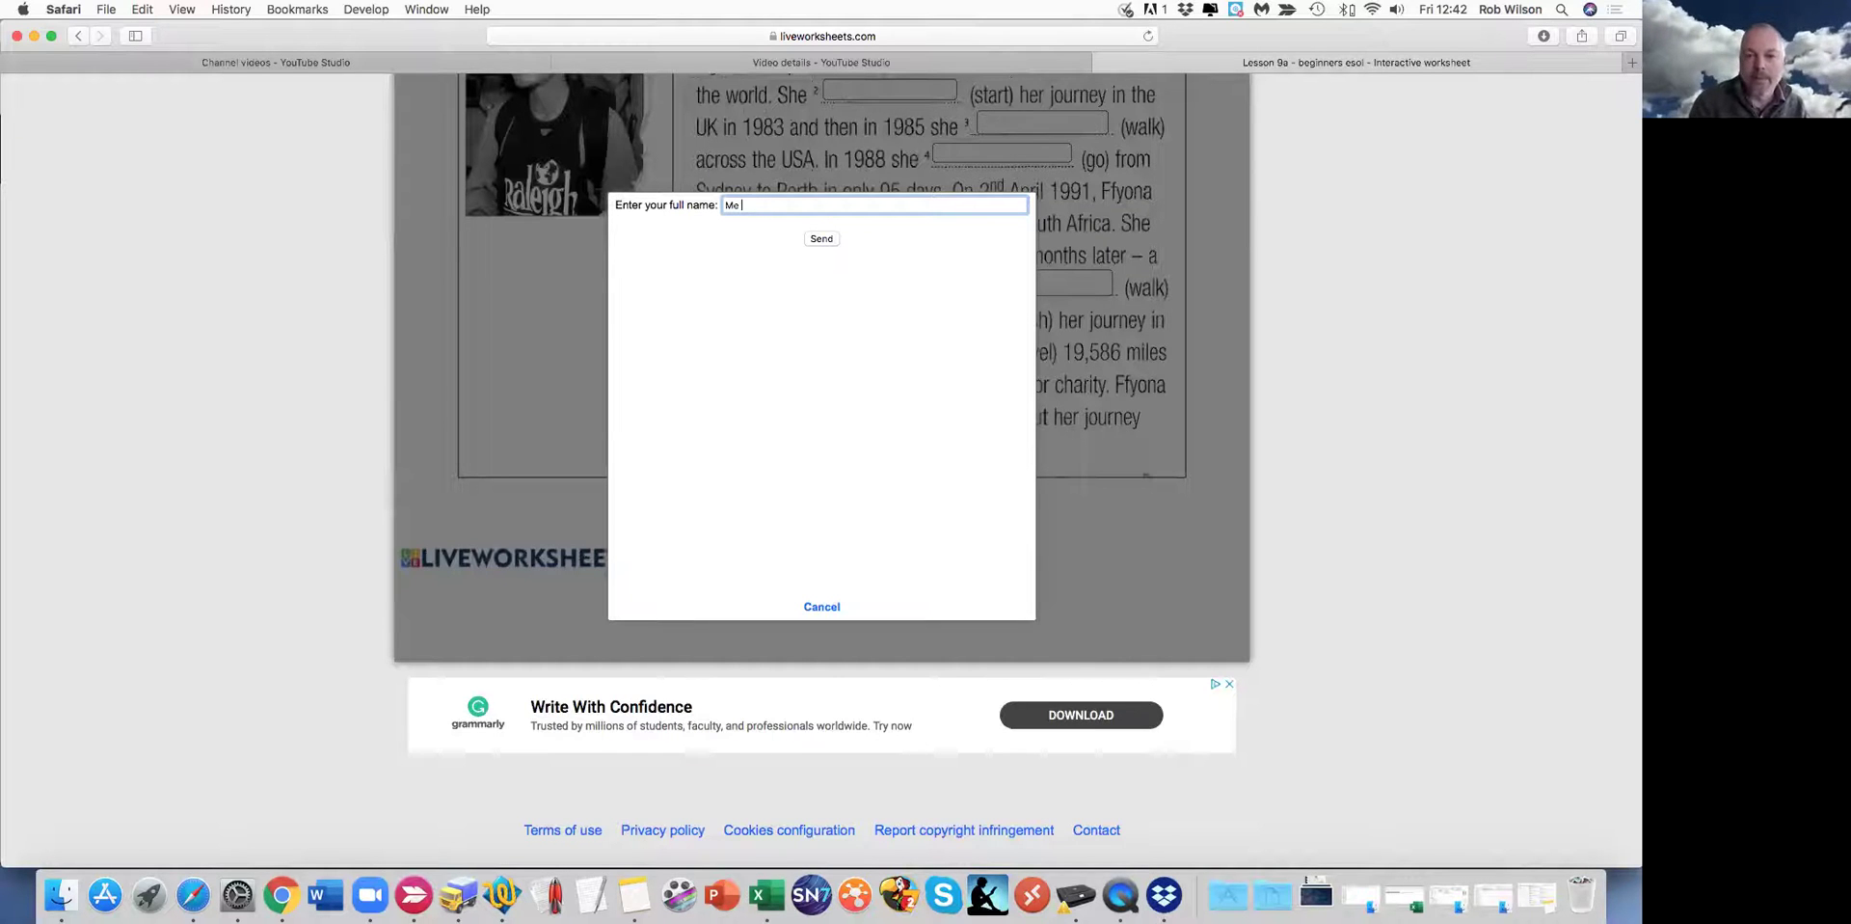
pyautogui.click(822, 239)
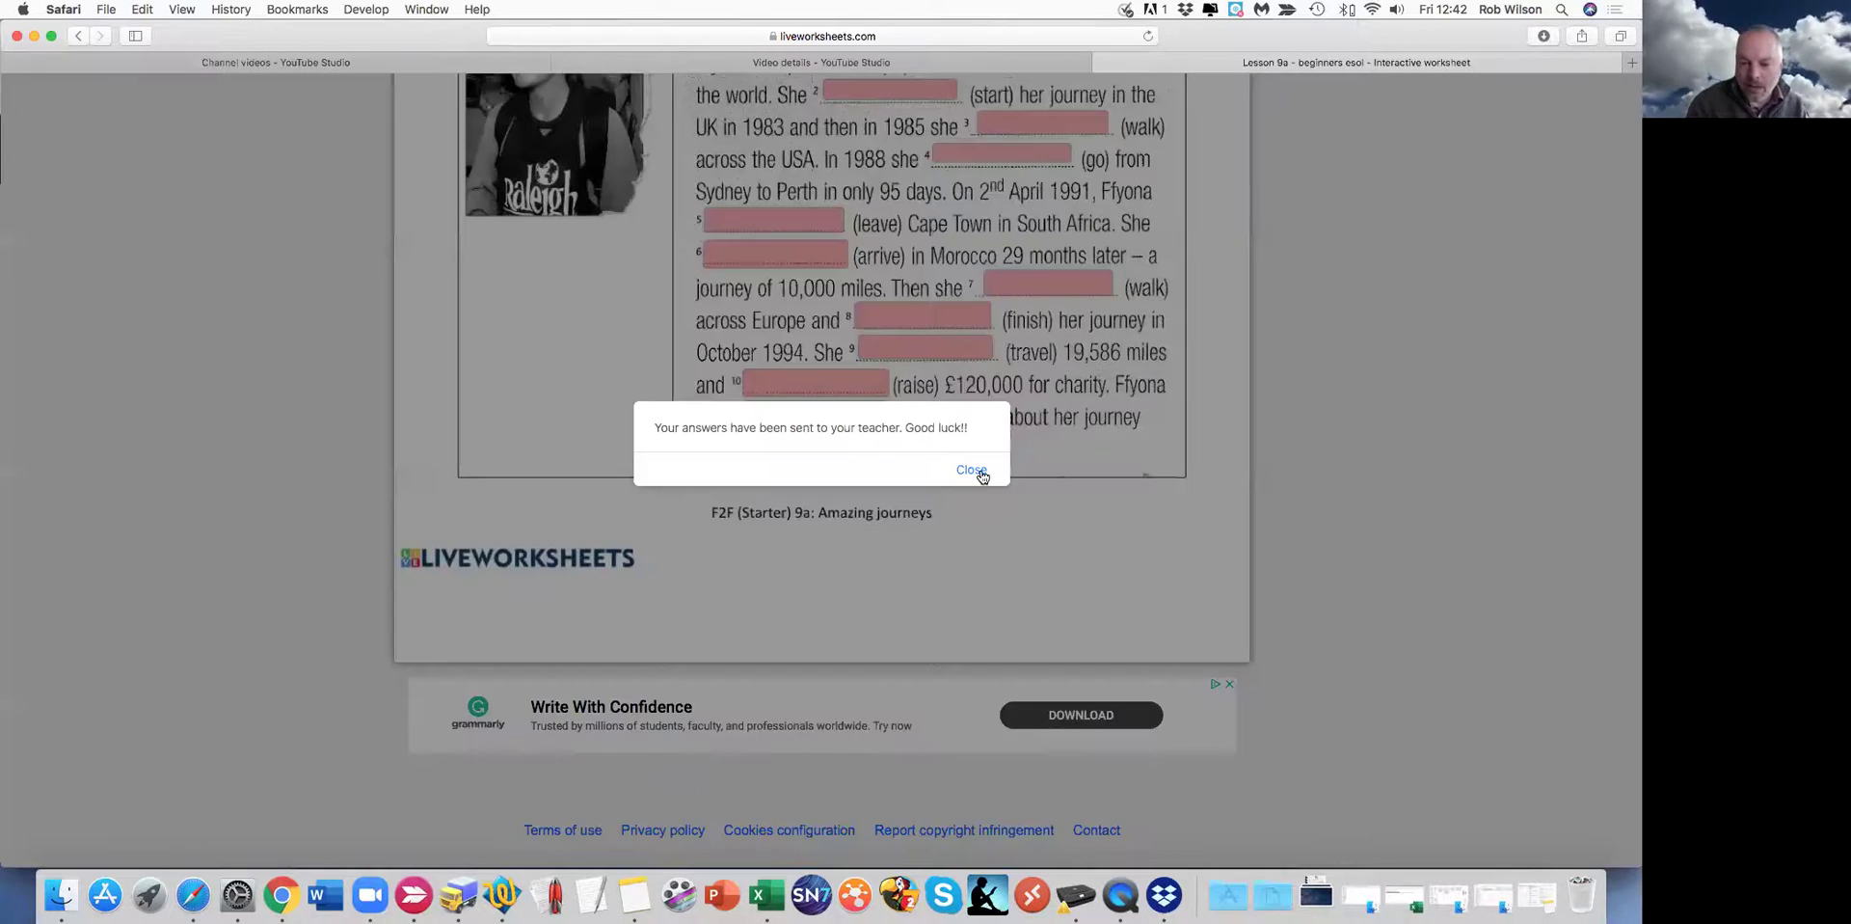
pyautogui.press('Return')
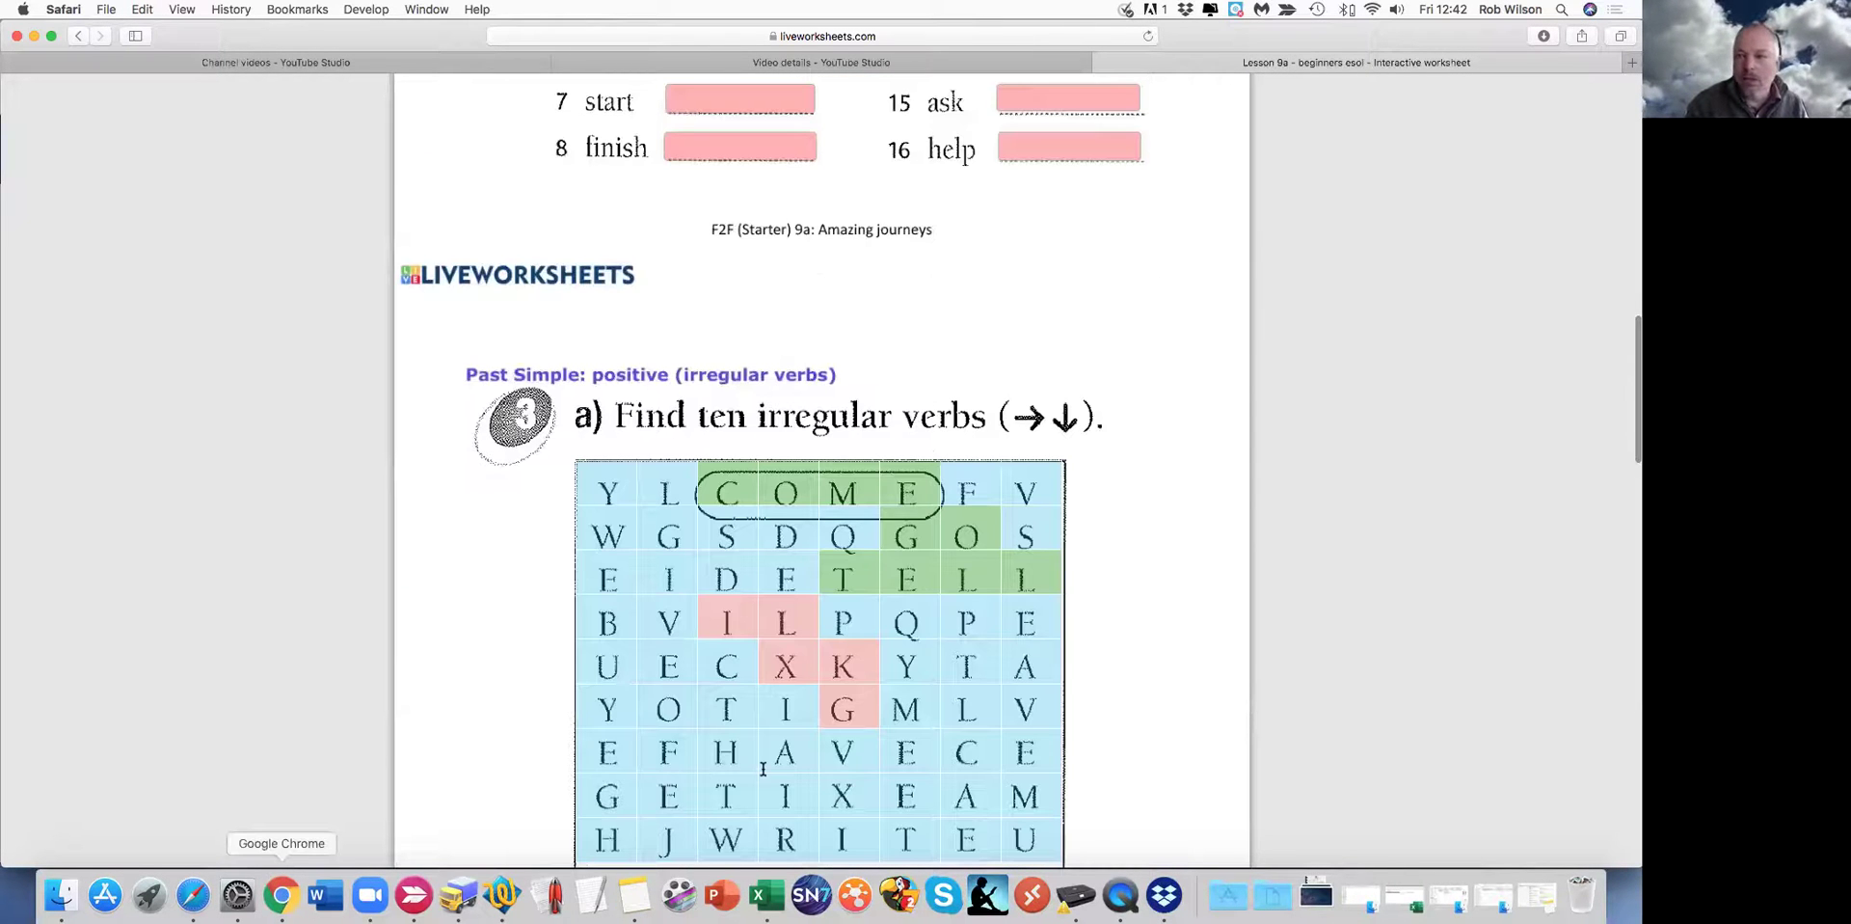
# - Back in the teacher's browser, go through My worksheets to My mail box
pyautogui.click(284, 898)
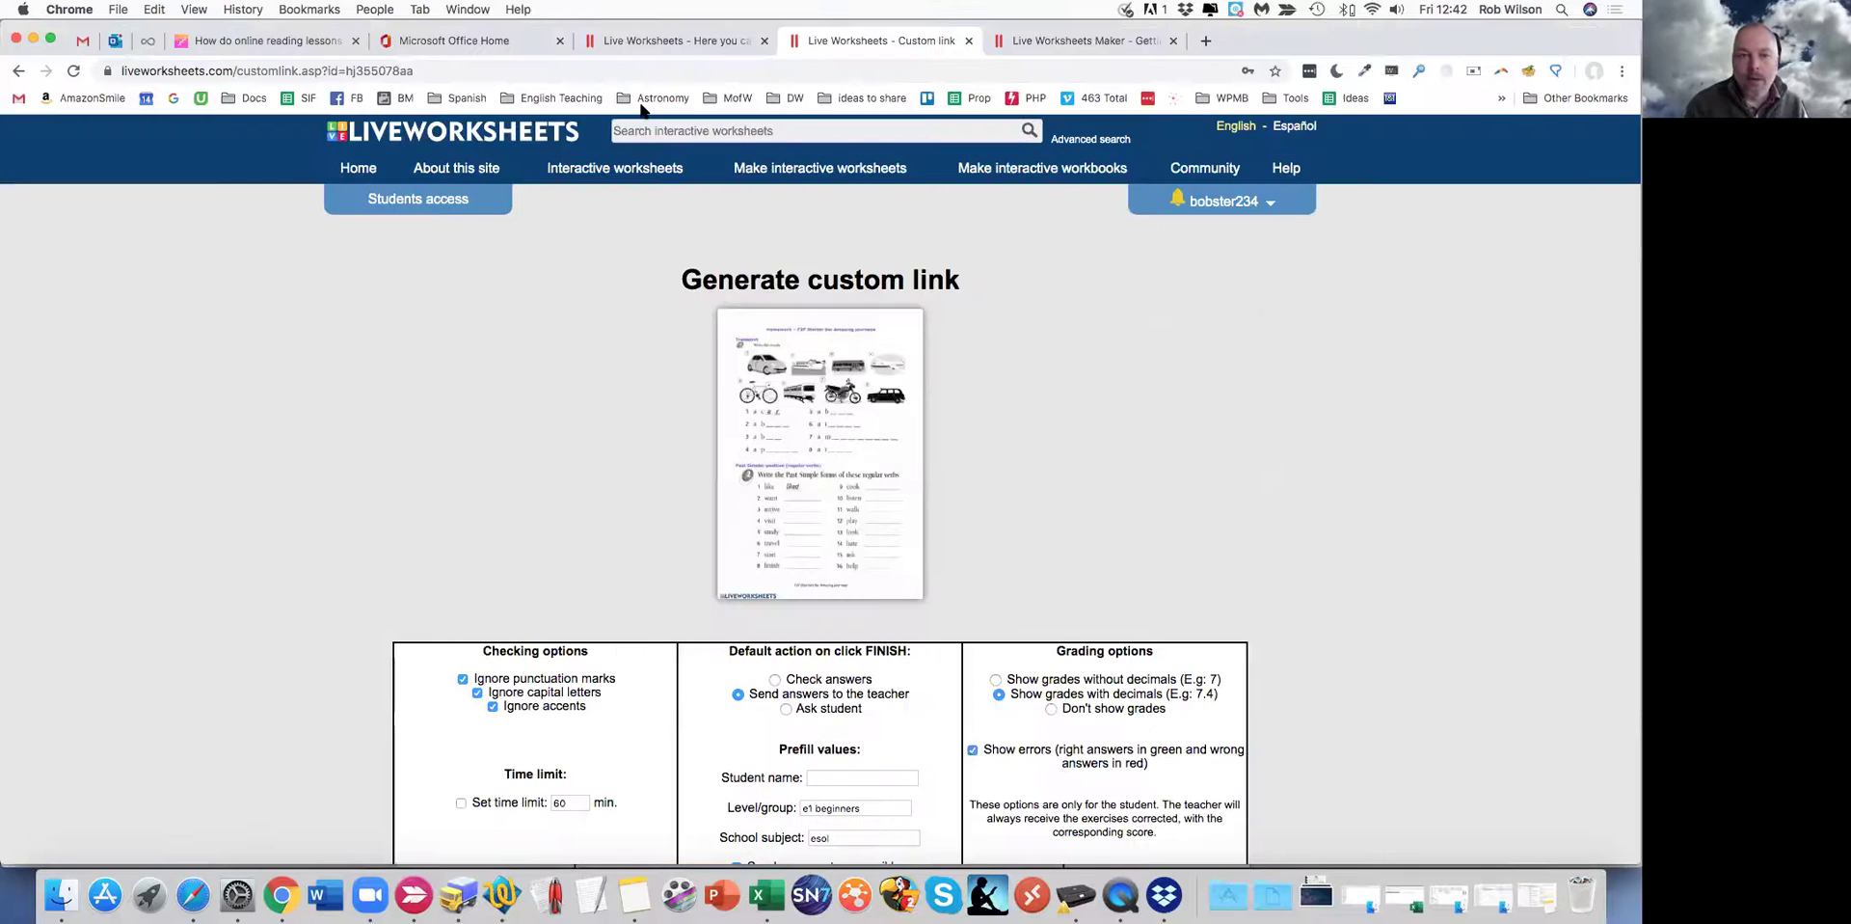
pyautogui.click(455, 70)
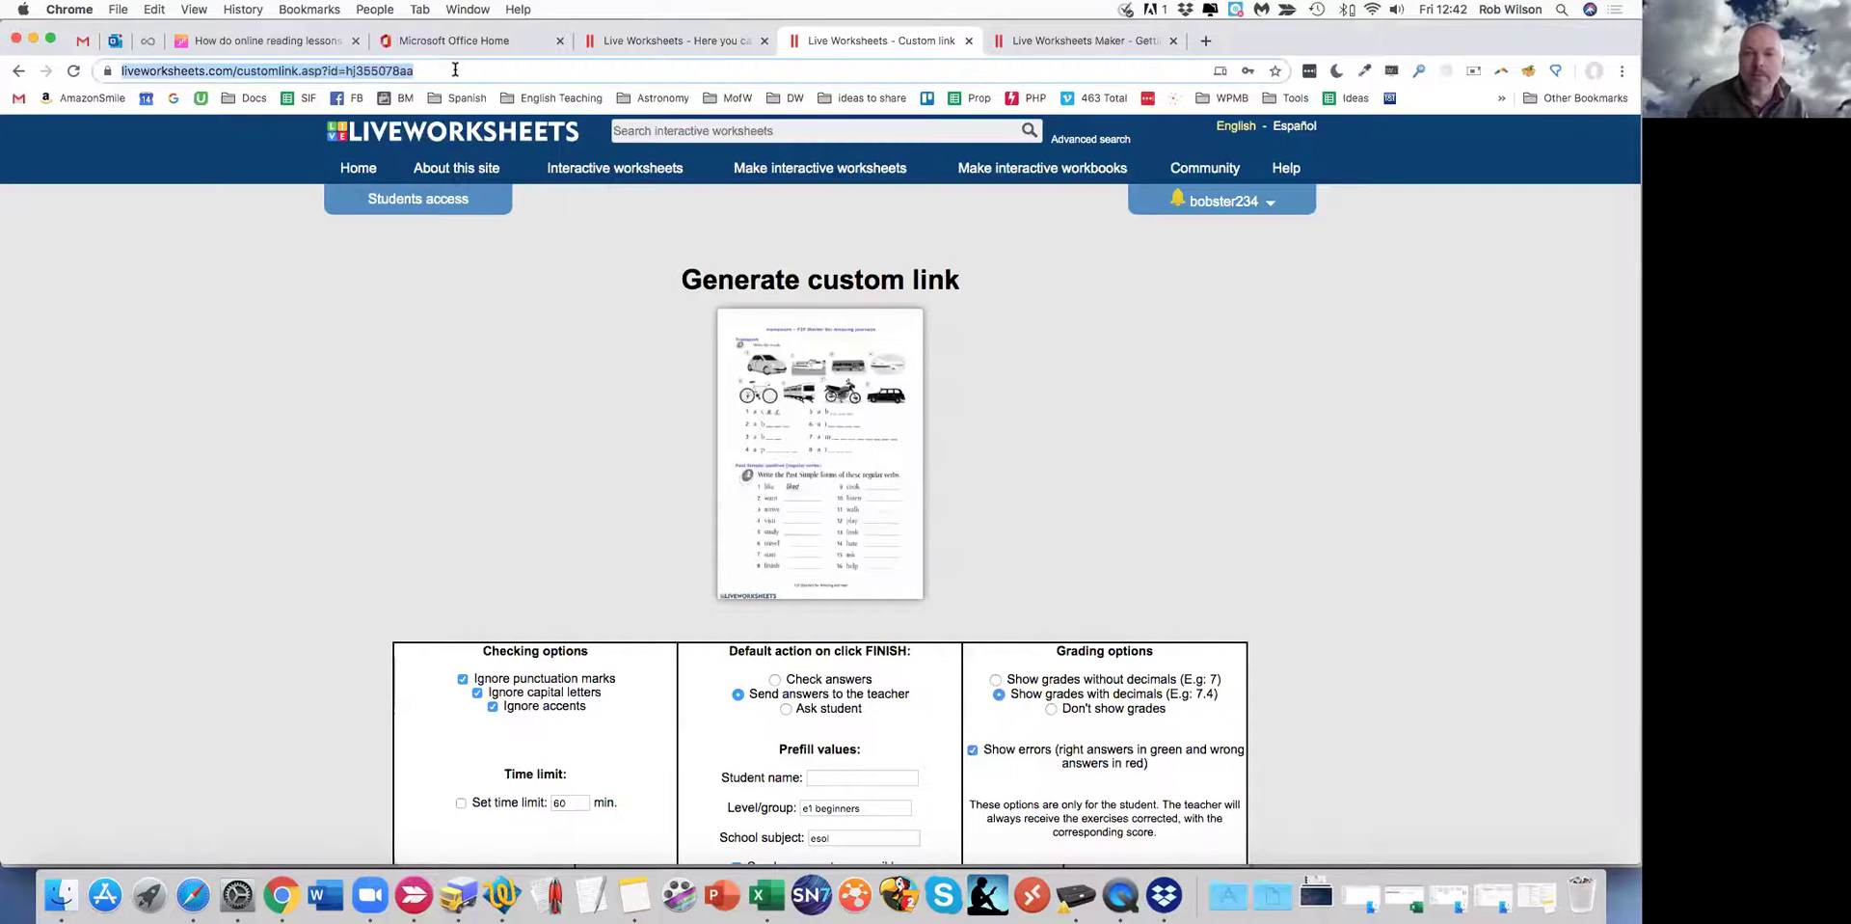
pyautogui.click(1231, 209)
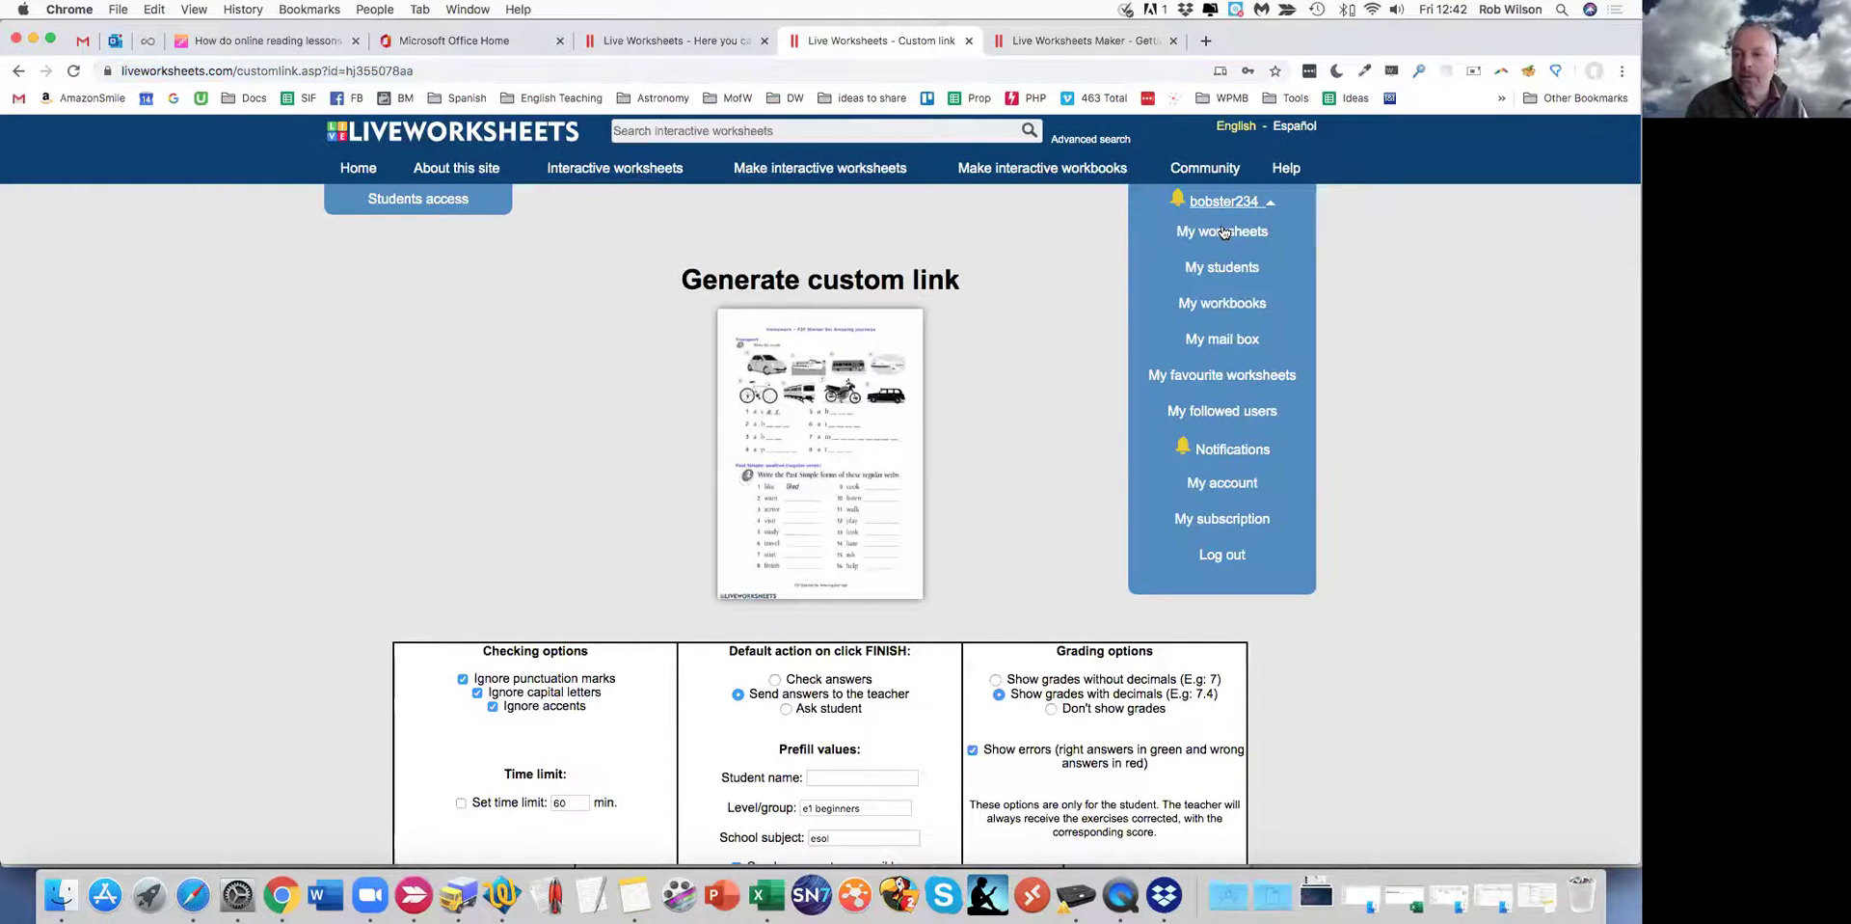
pyautogui.click(1223, 231)
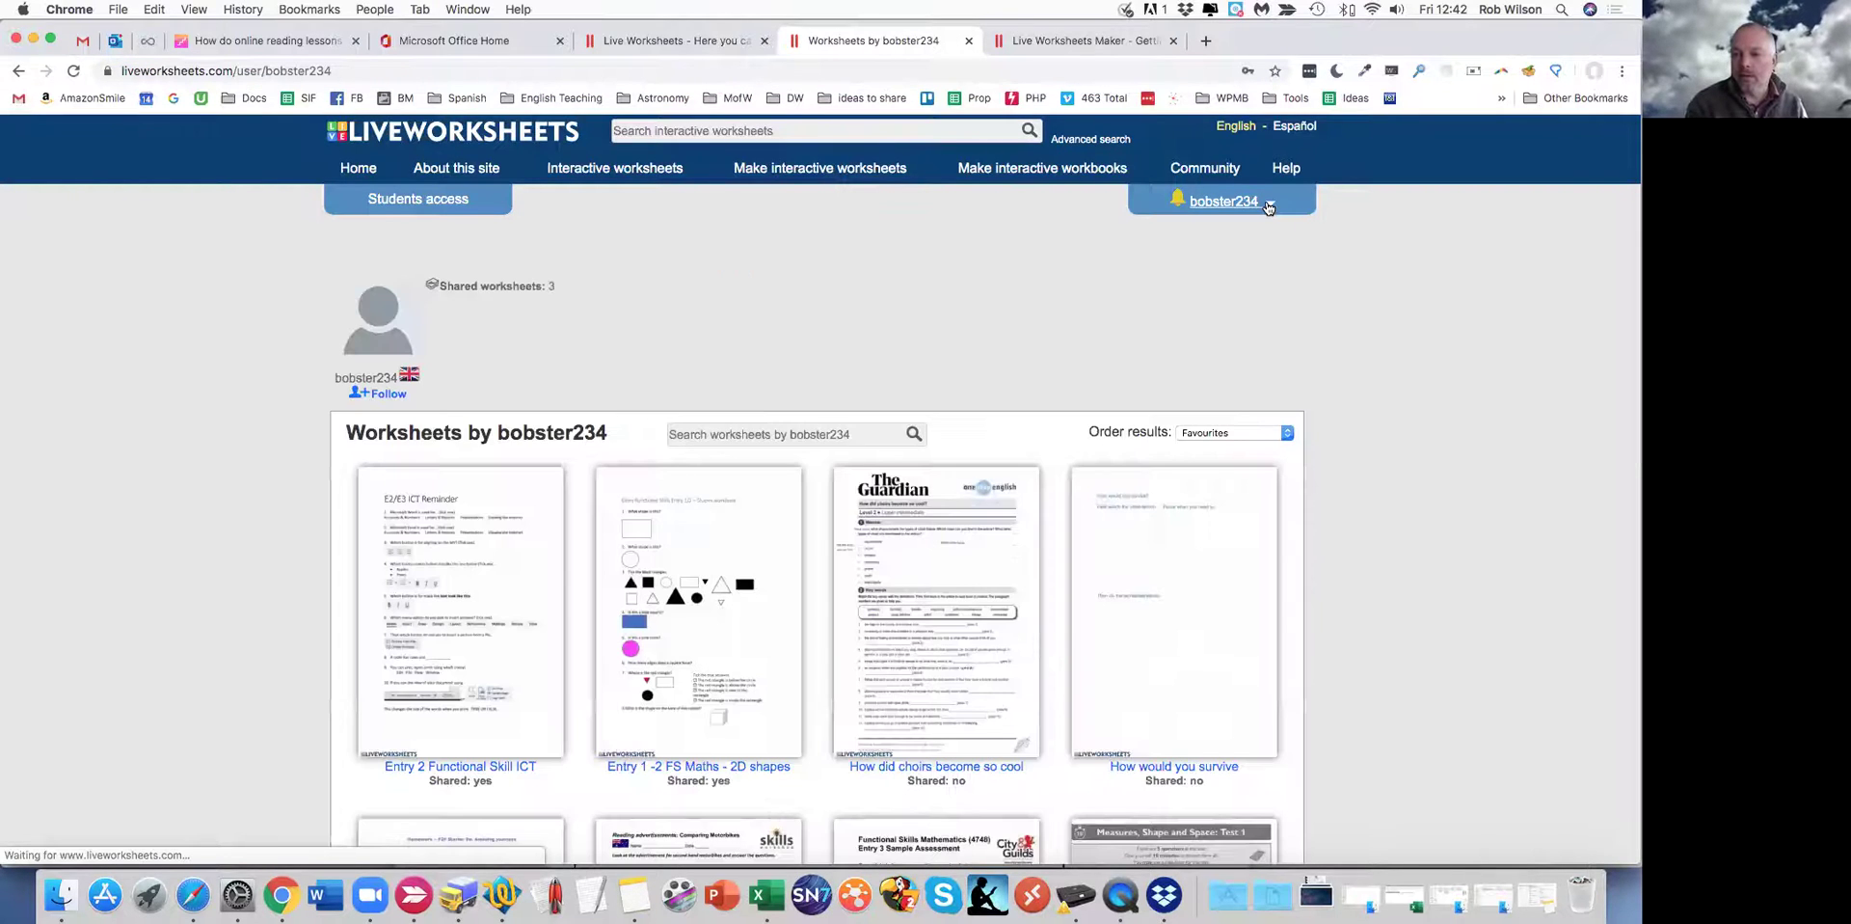
pyautogui.click(1269, 207)
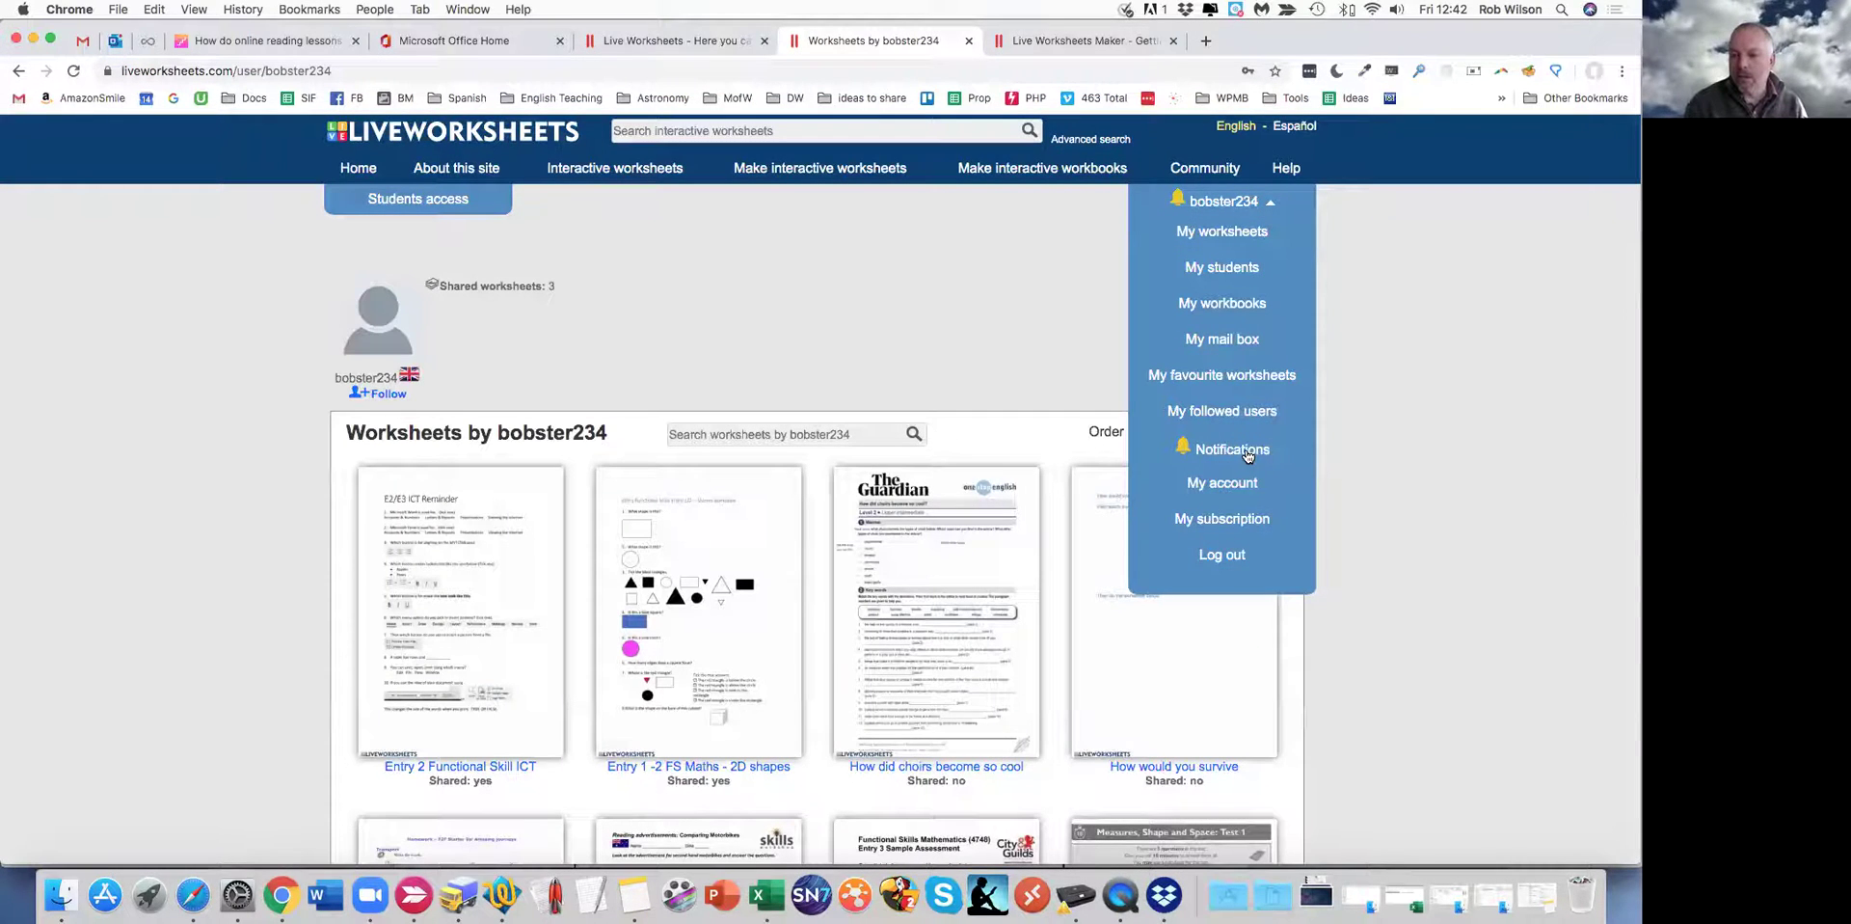
pyautogui.click(1236, 343)
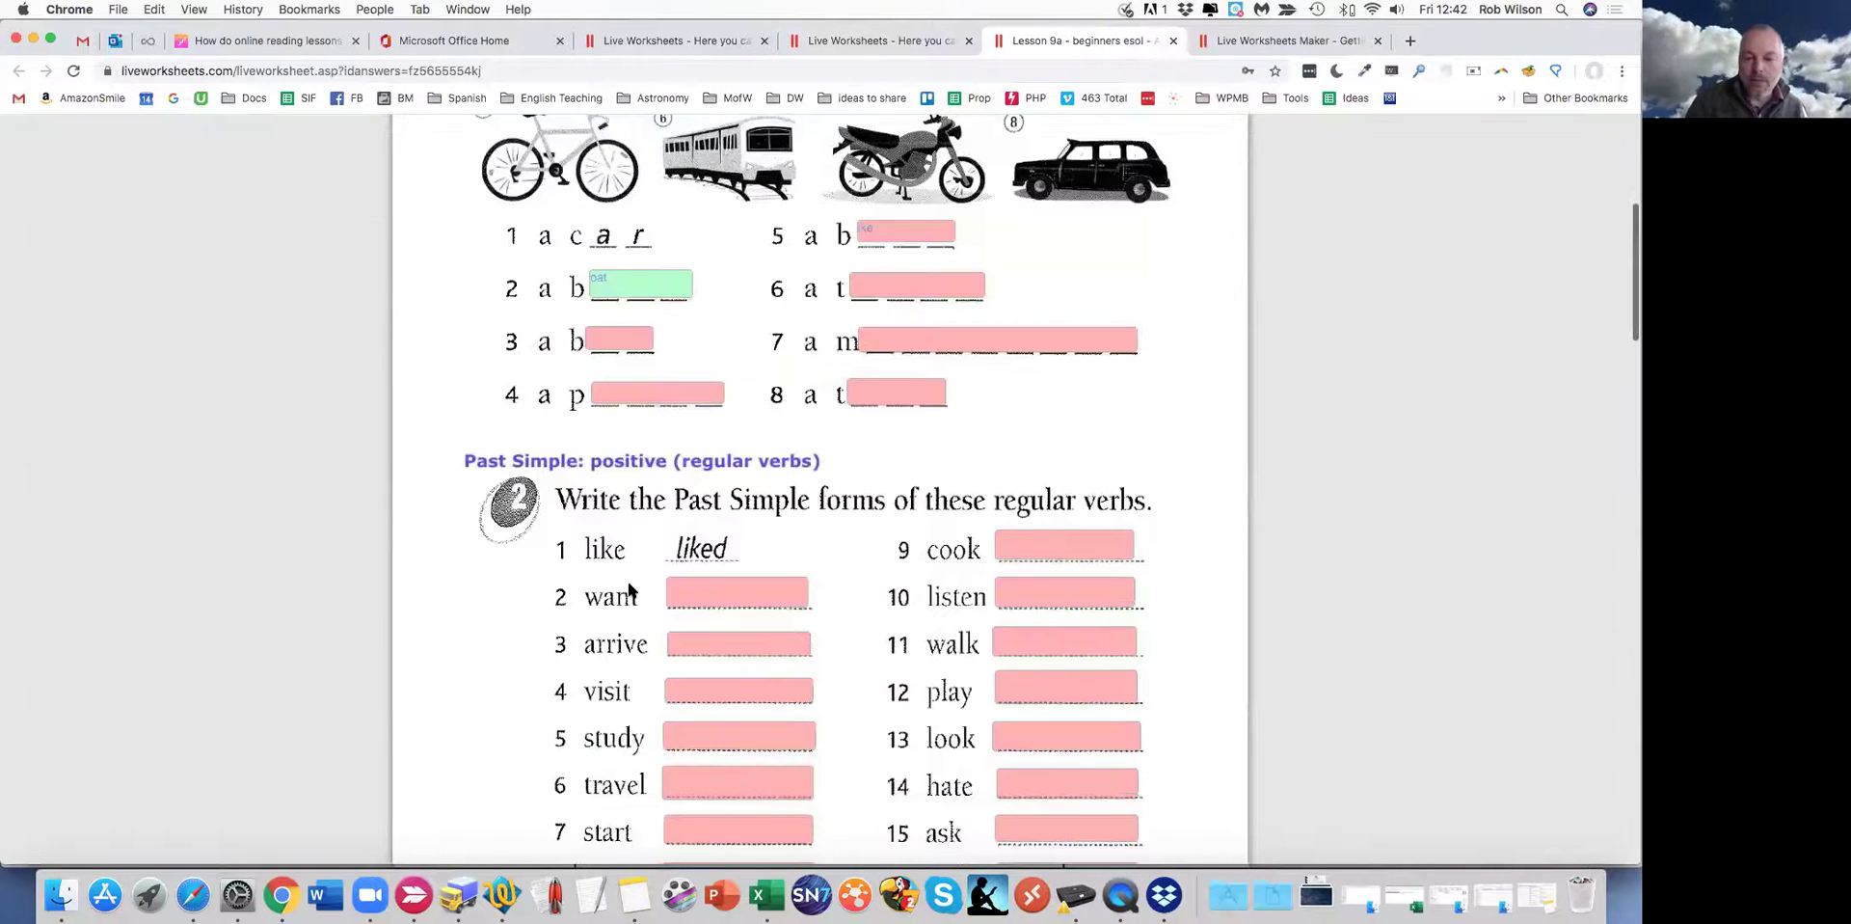
# - Scroll through the graded Lesson 9a submission scoring 0.6 and back to the top
pyautogui.scroll(-4, 629, 590)
pyautogui.scroll(-6, 744, 549)
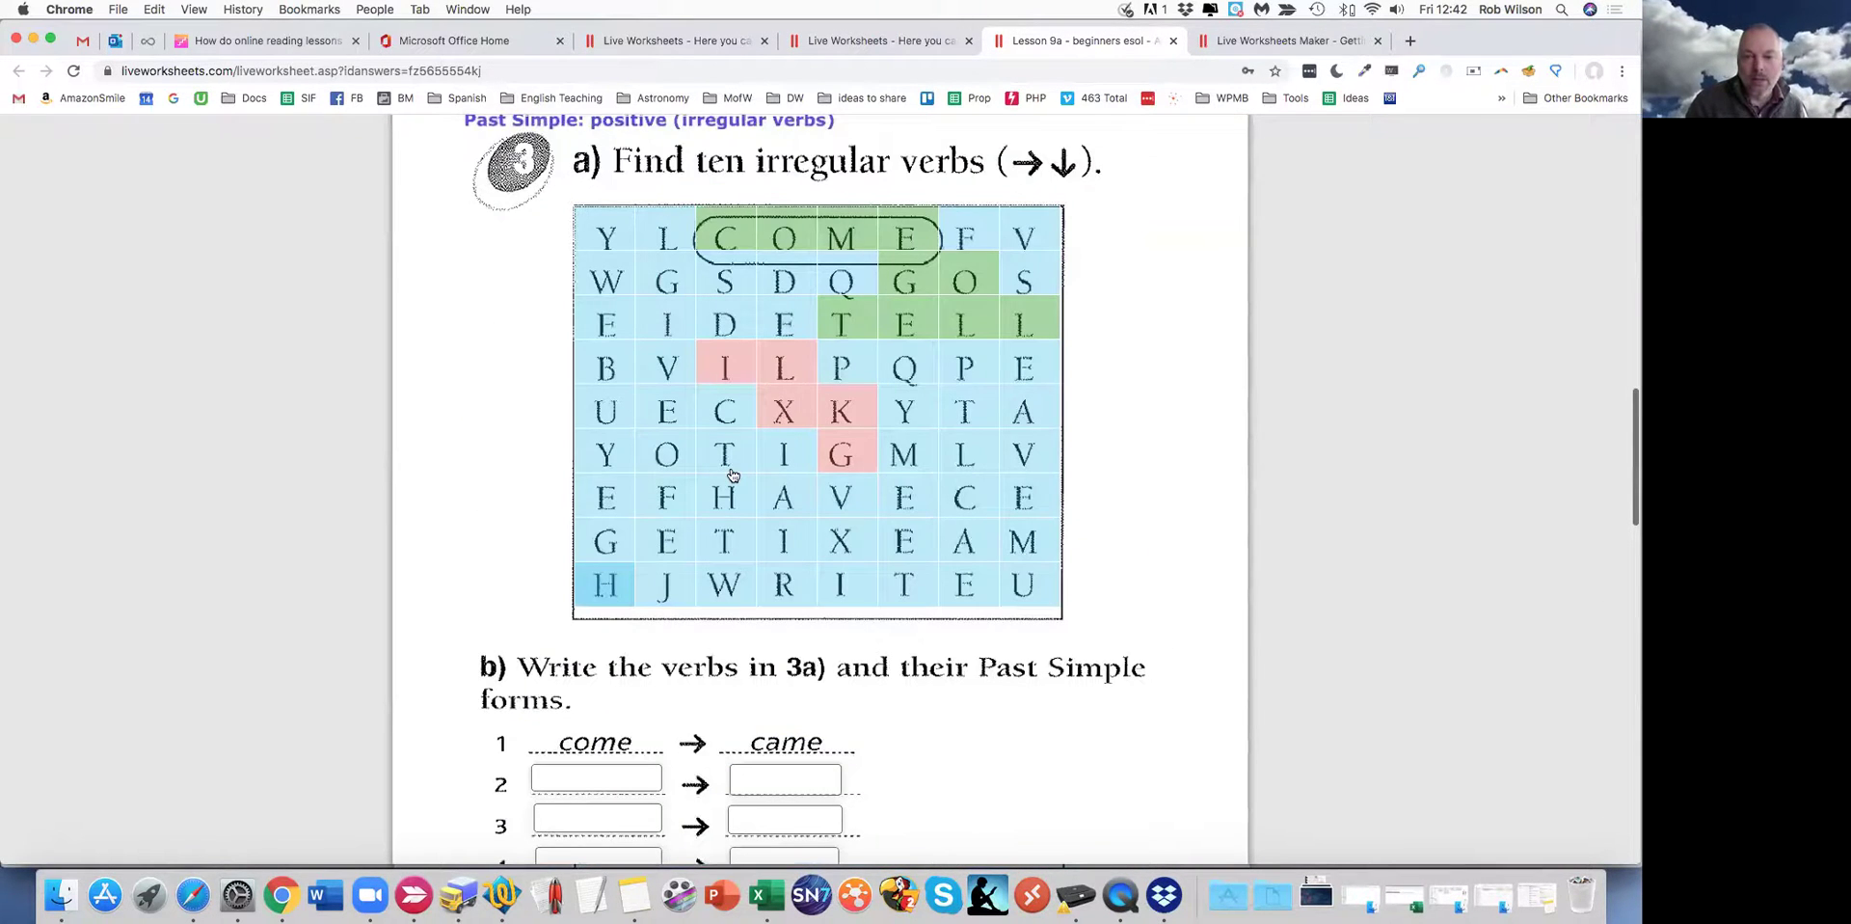
pyautogui.scroll(-1, 733, 474)
pyautogui.scroll(8, 730, 474)
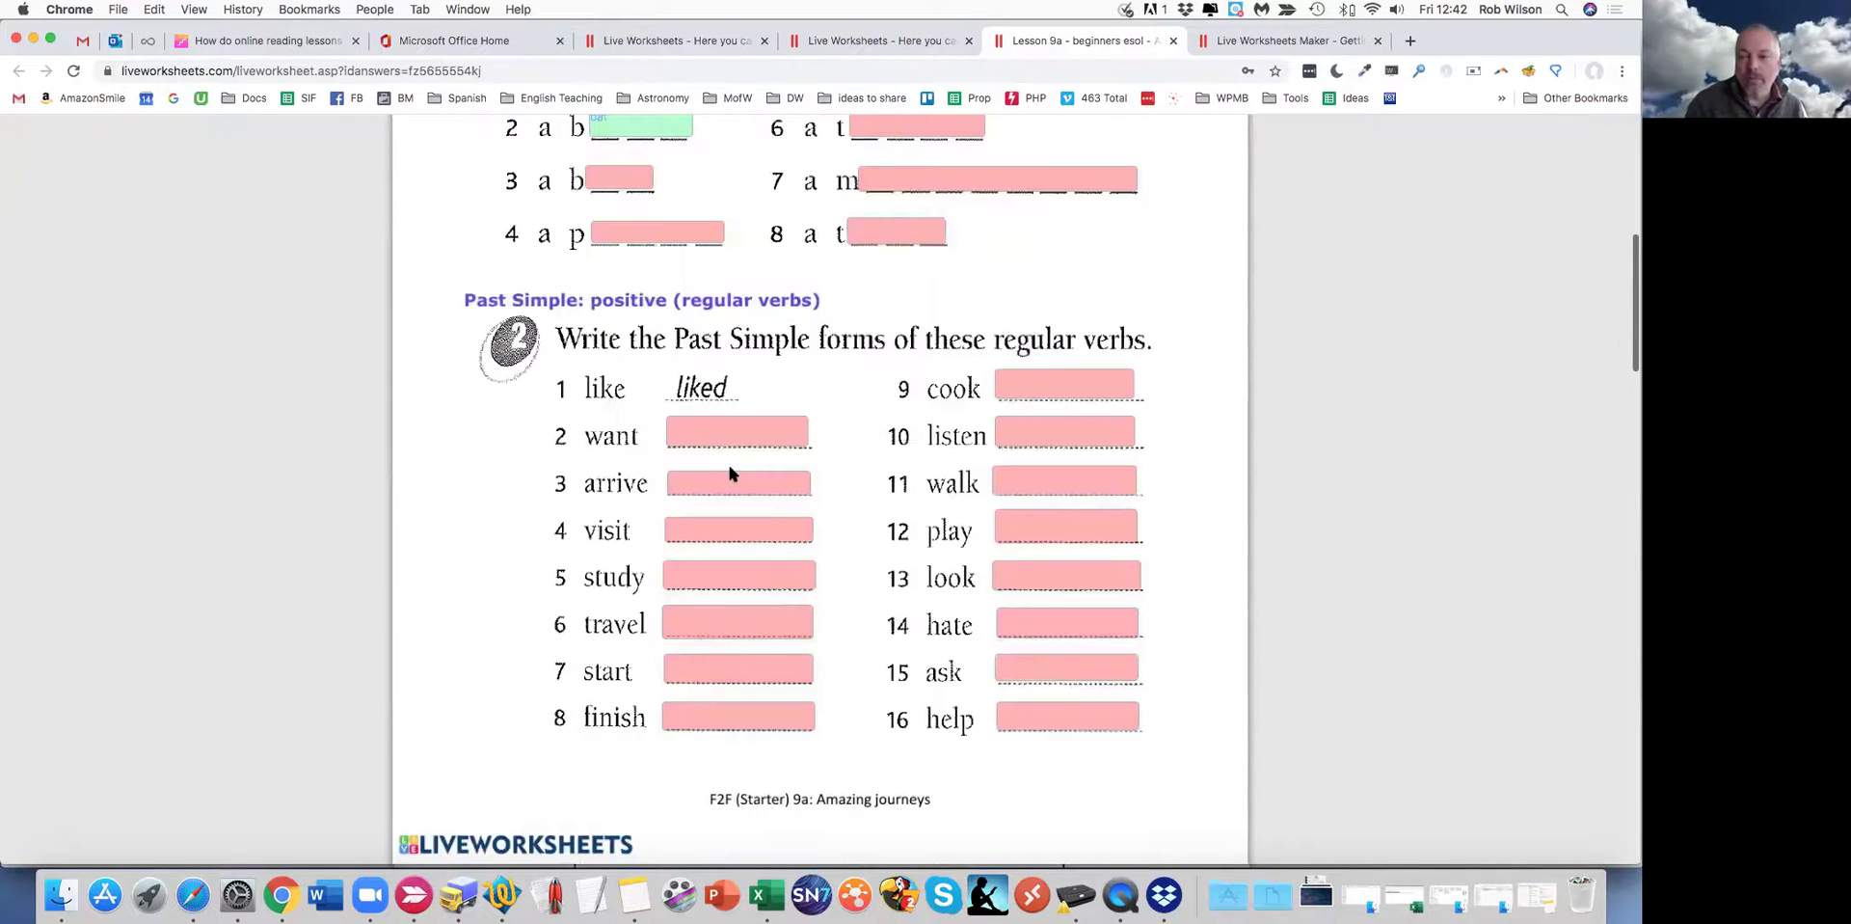
pyautogui.scroll(7, 727, 461)
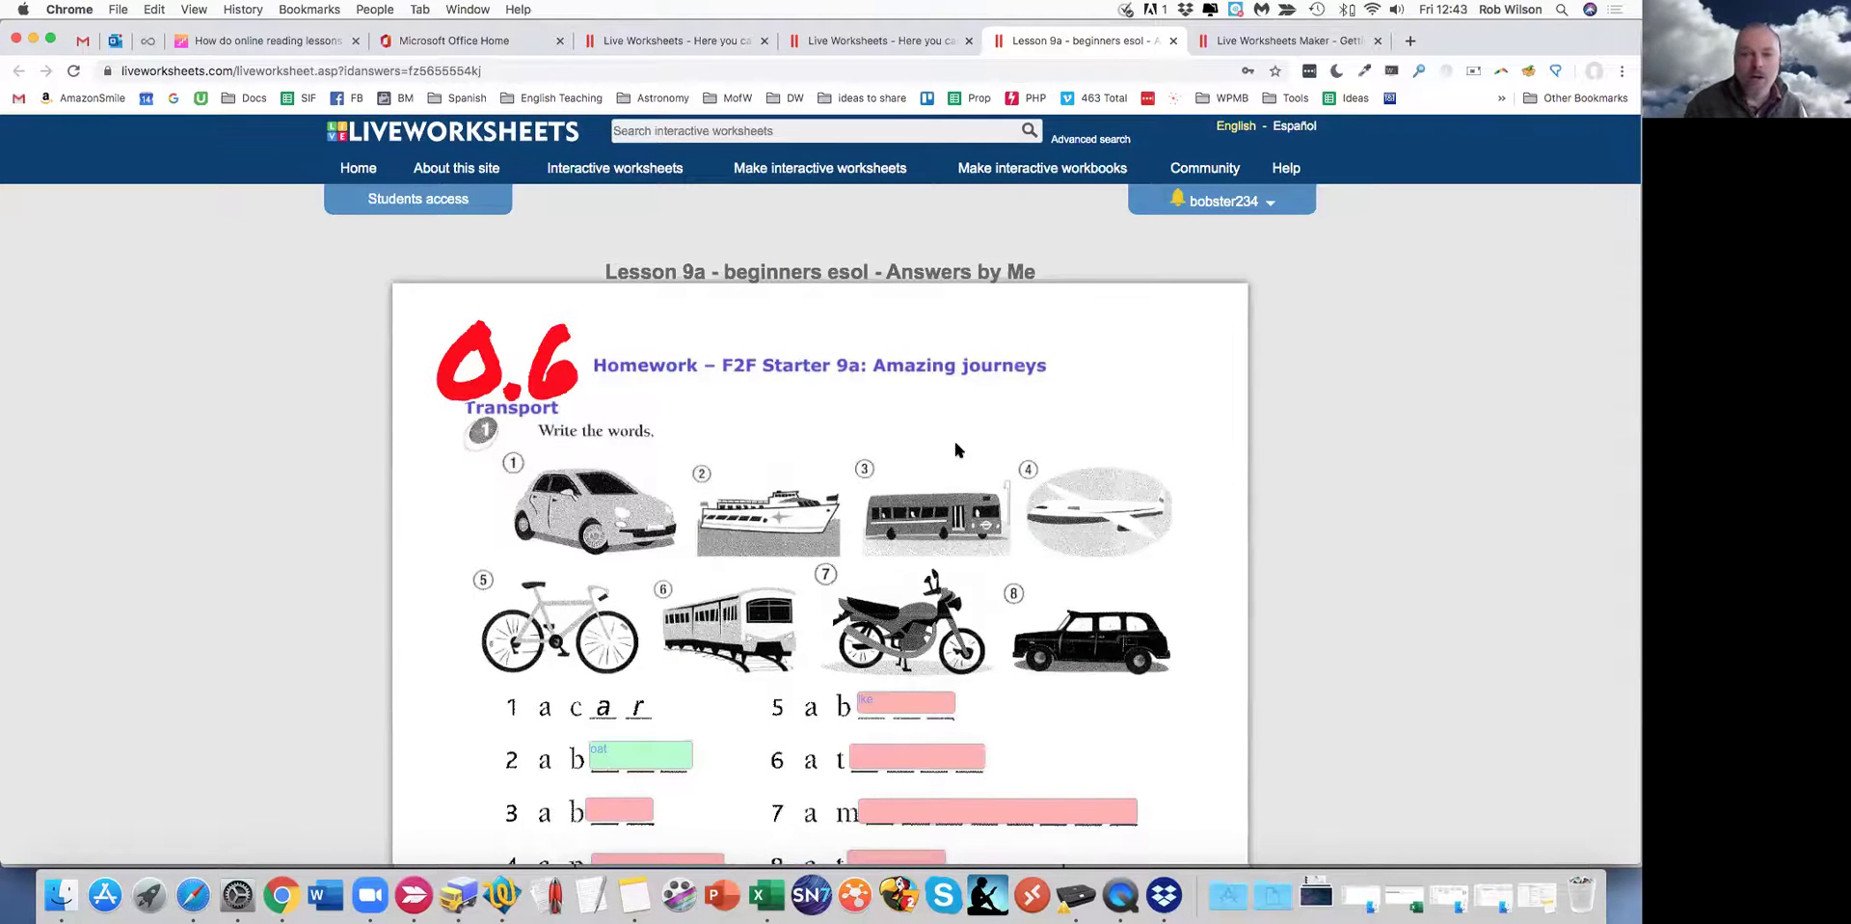